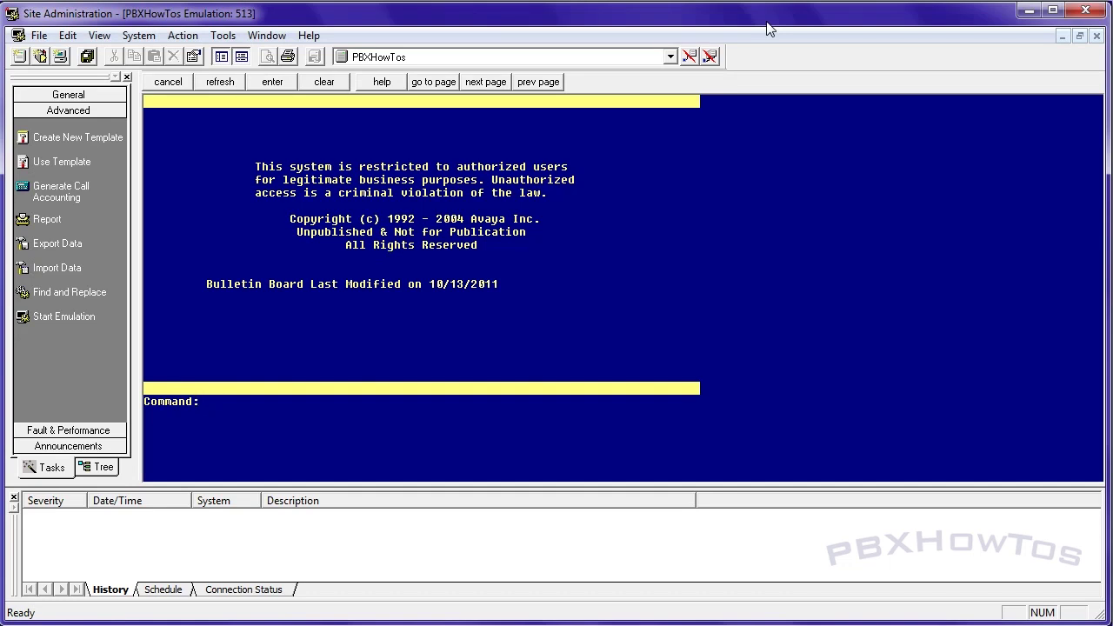
Add trunk group 2 with COR 13, TAC 302 and Dial Access set to y.
type("add trunk-group 2")
key("Return")
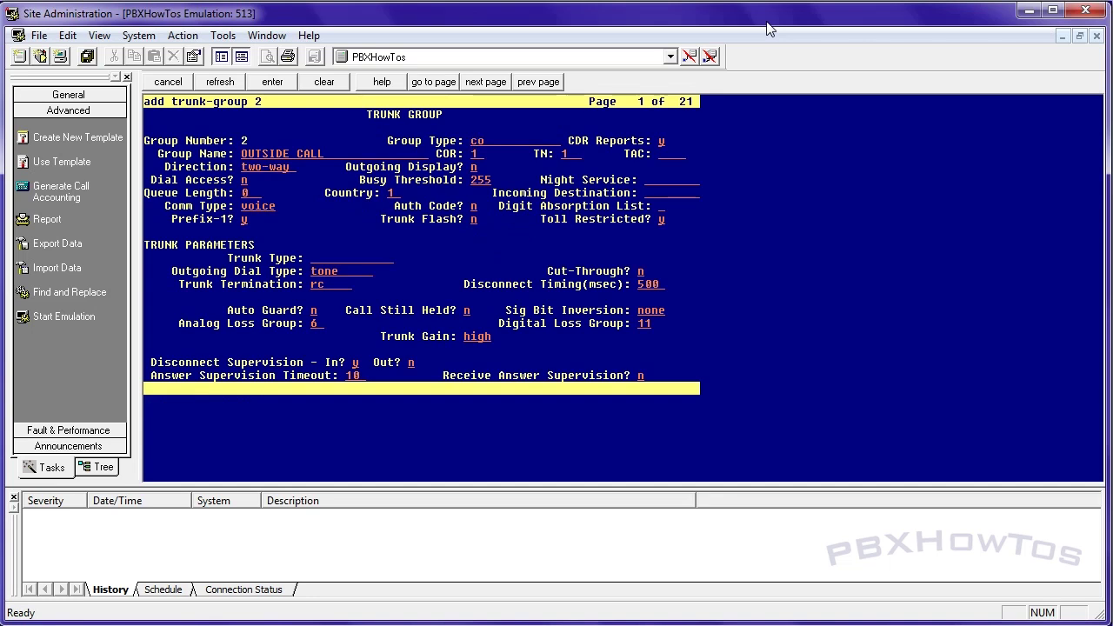
key("Tab")
type("13")
key("Tab")
key("Tab")
type("302")
key("Tab")
Set trunk group 2's incoming destination to 1000 and its trunk type to loop-start.
key("Tab")
type("y")
key("Tab")
key("Tab")
key("Tab")
type("1000")
key("Tab")
key("Tab")
key("Tab")
type("1")
key("Tab")
type("loop-start")
key("Tab")
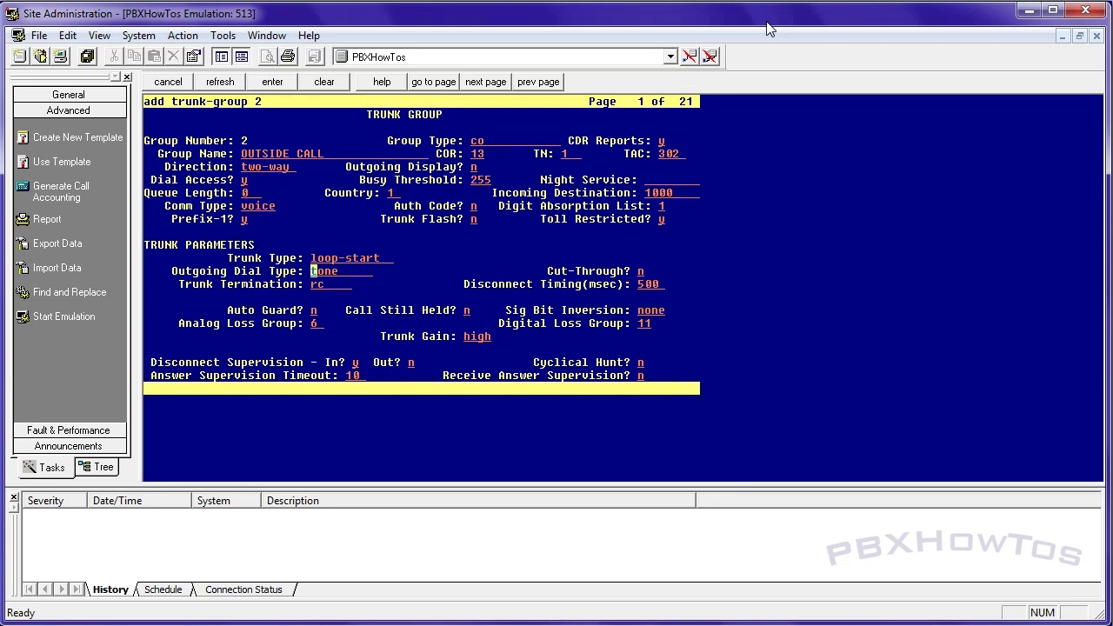
key("F5")
key("Down")
key("Down")
key("Down")
key("Down")
key("Down")
Set Measured to internal on page 2, then advance through pages 3 and 4 to page 5.
key("F7")
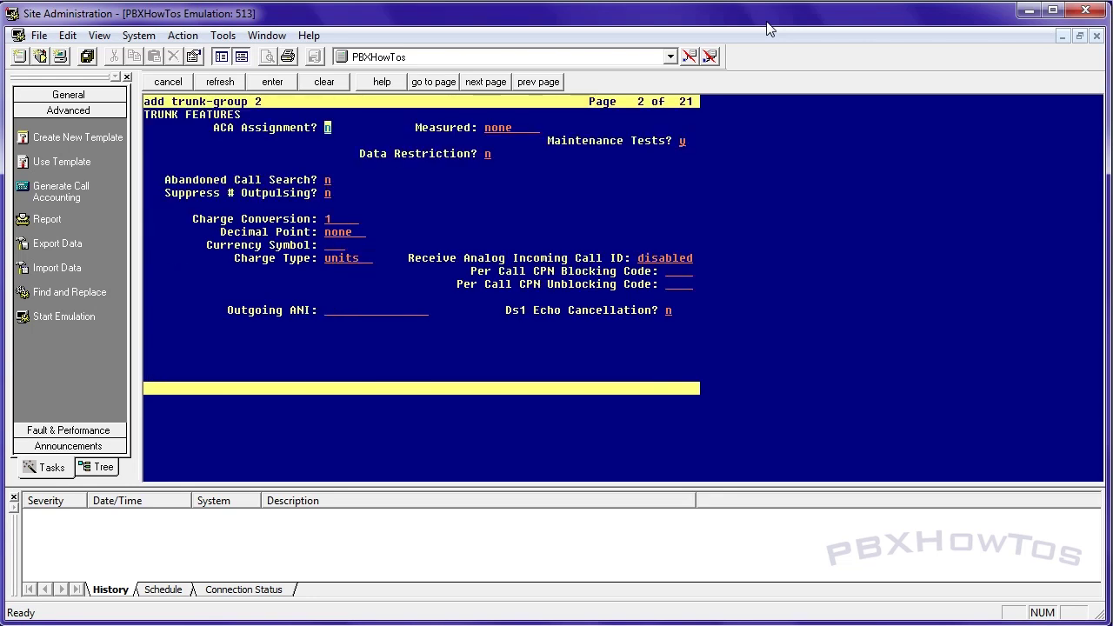
key("Tab")
type("internal")
key("Tab")
key("Tab")
key("Tab")
key("Tab")
key("Tab")
key("Tab")
key("Tab")
key("Tab")
key("Tab")
key("Tab")
key("Tab")
key("shift+Tab")
key("shift+Tab")
key("shift+Tab")
key("shift+Tab")
key("Tab")
key("Tab")
key("F7")
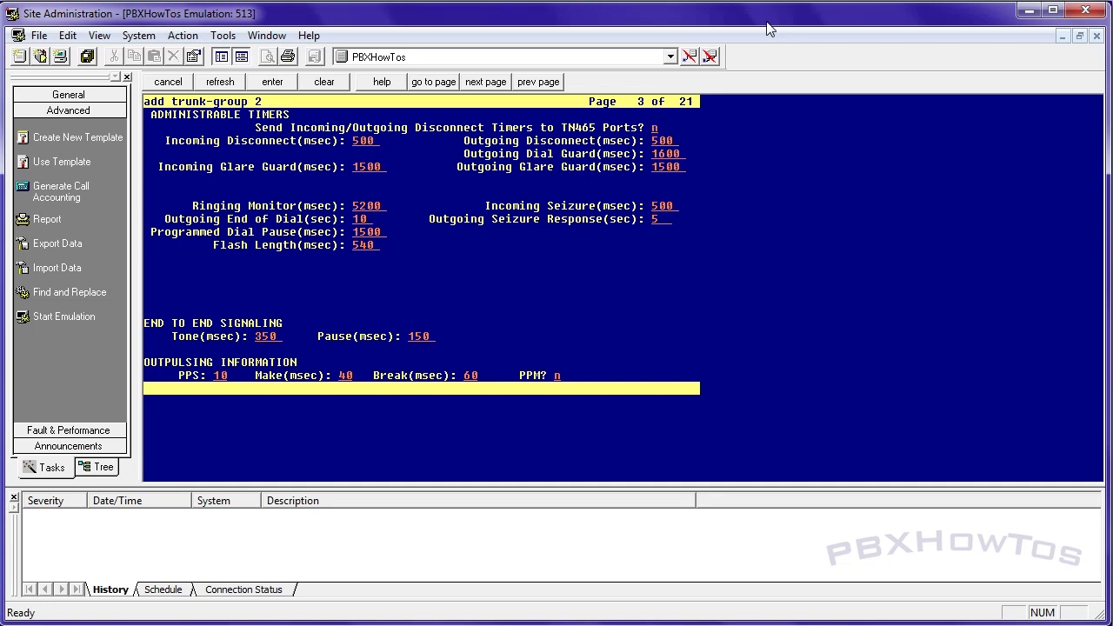
key("F7")
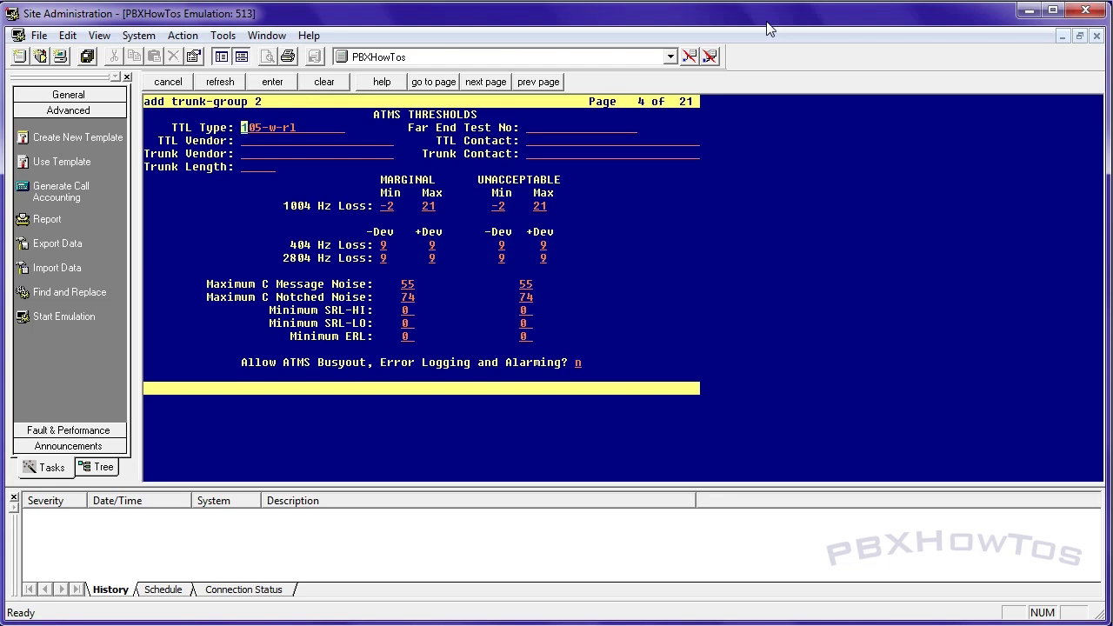
key("F7")
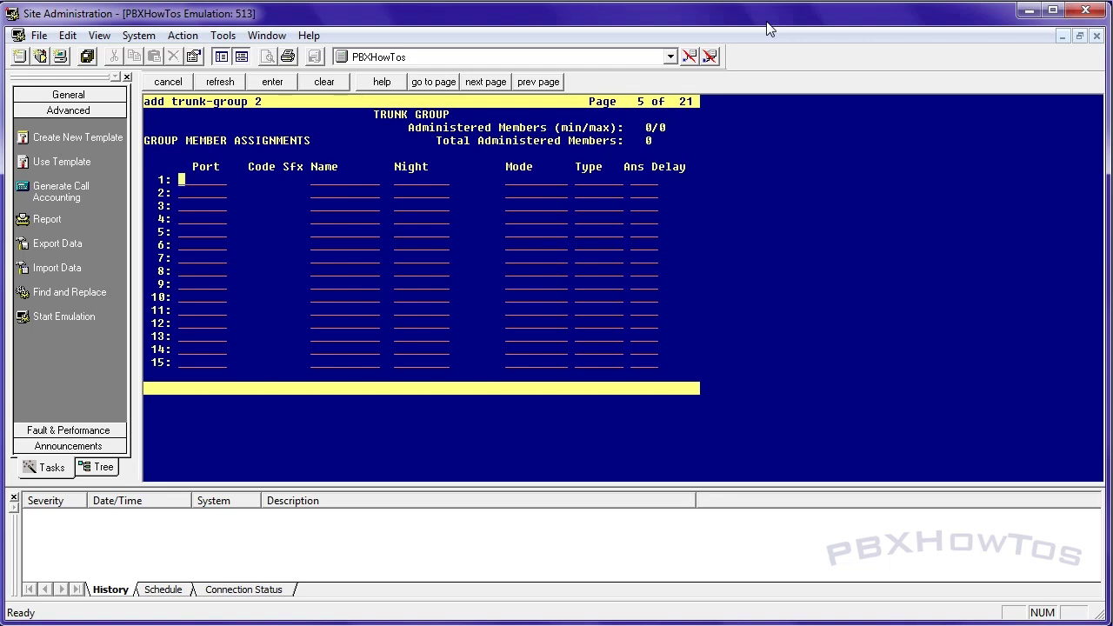
Add port 001V401 named LocalCO as member 1 and submit trunk group 2.
type("001v401")
key("Tab")
type("LocalCO")
key("Tab")
key("Return")
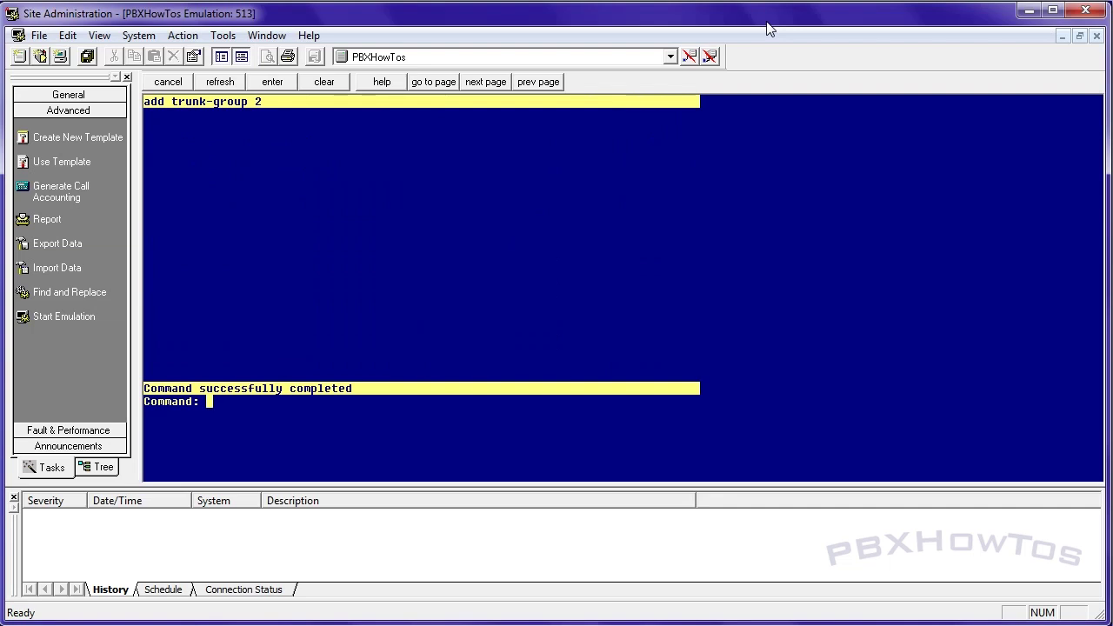
Run status trunk 2, then release trunk 2.
type("status trunk ")
type("2")
key("Return")
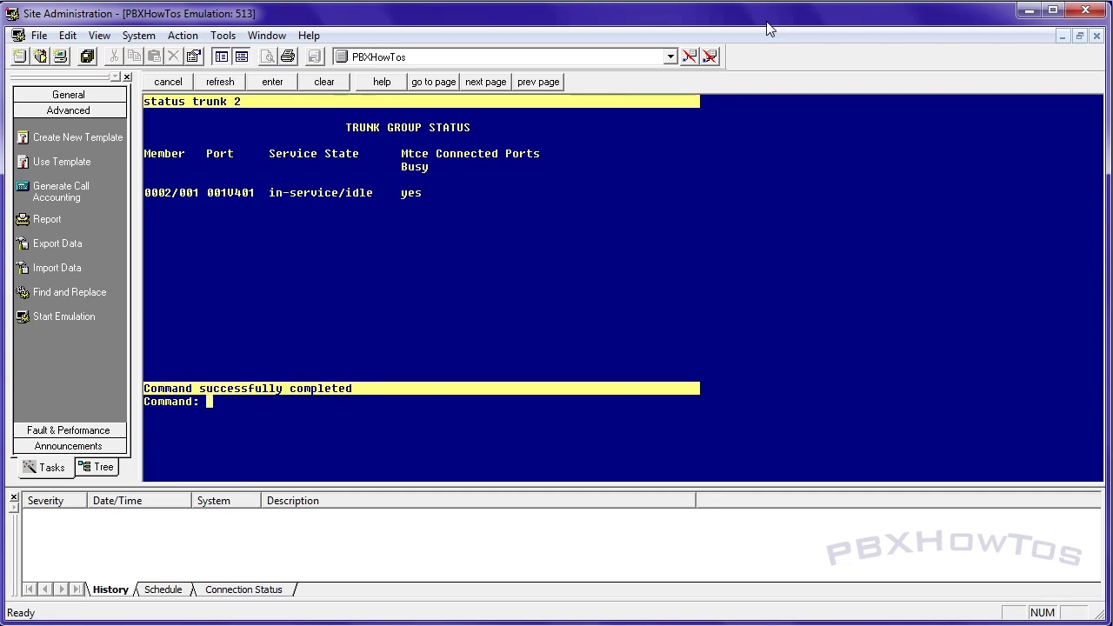
type("release trunk 2")
key("Return")
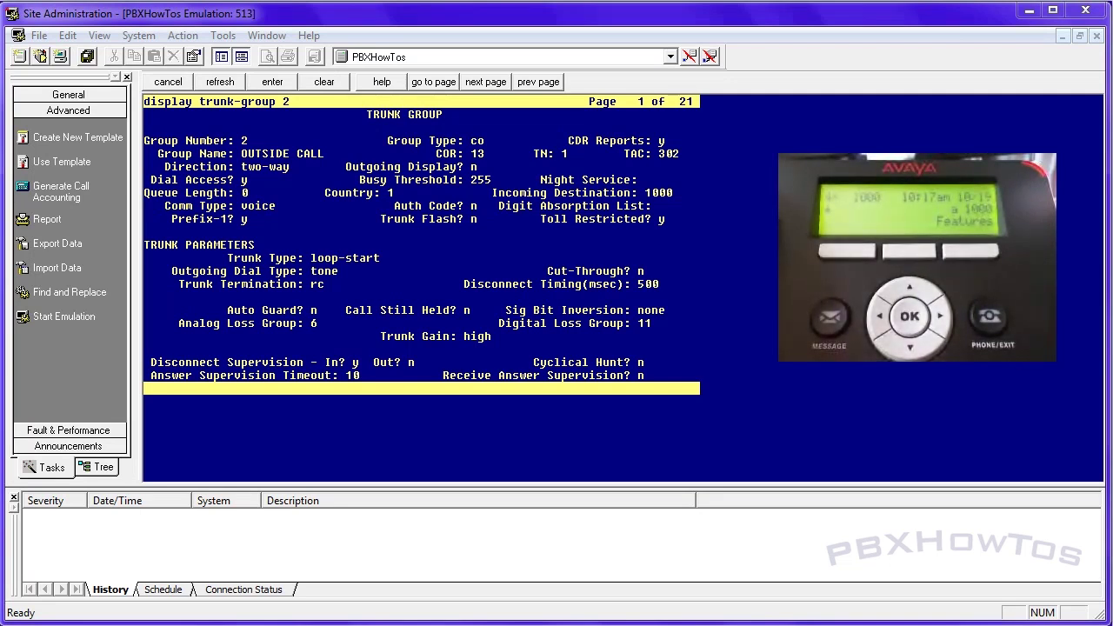
Cancel the trunk group display, trace TAC 302 through an incoming call to station 1000, then stop it.
left_click_drag(686, 159, 656, 160)
left_click(649, 189)
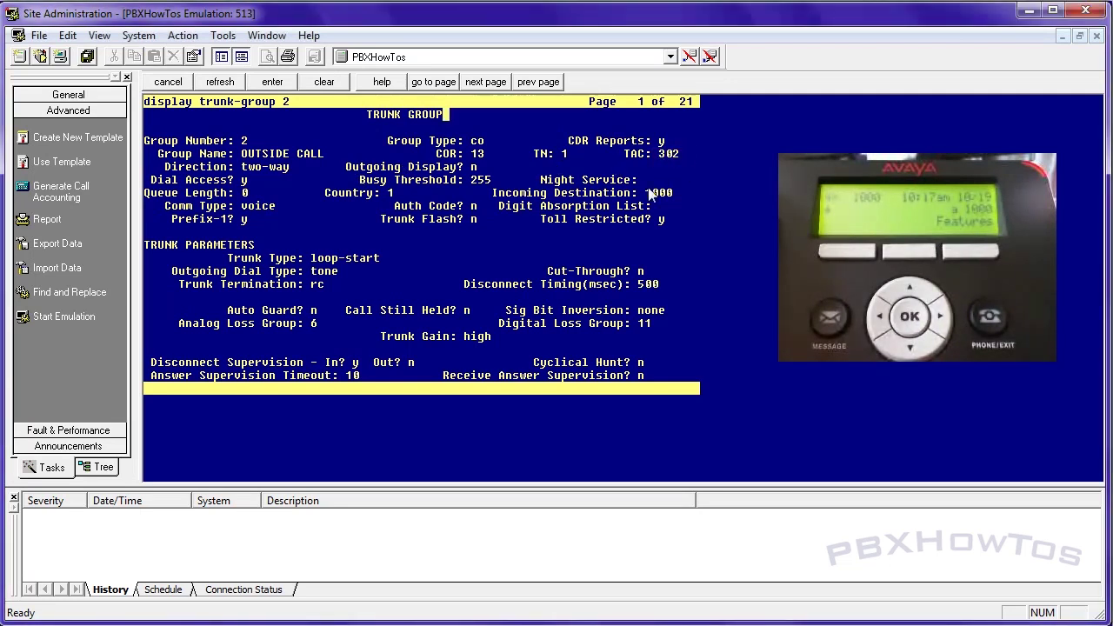
left_click_drag(331, 156, 244, 157)
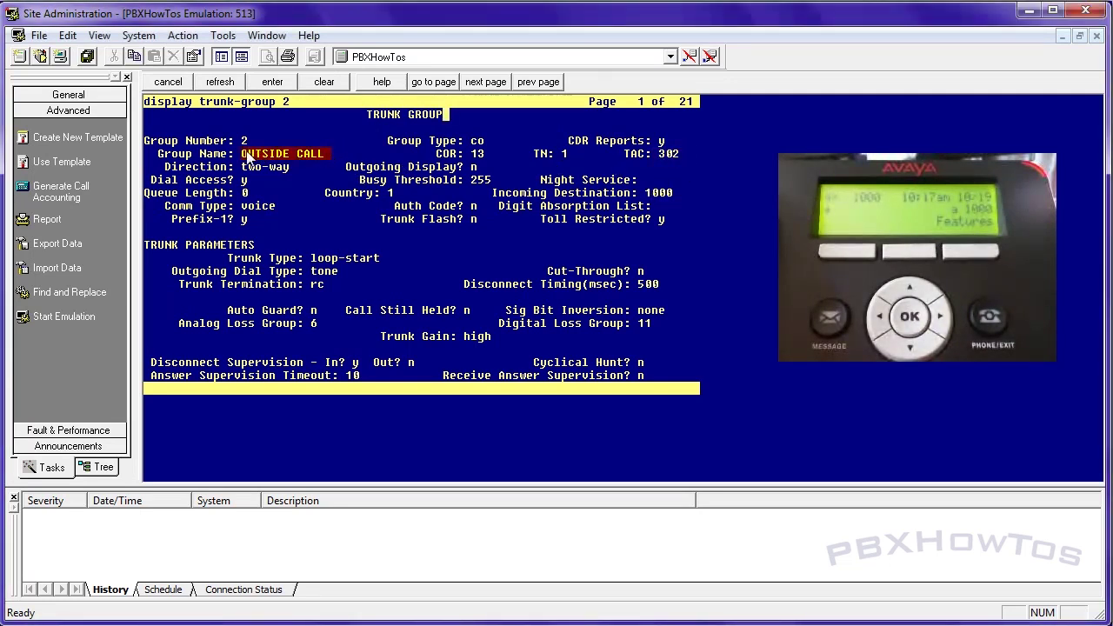
left_click(179, 82)
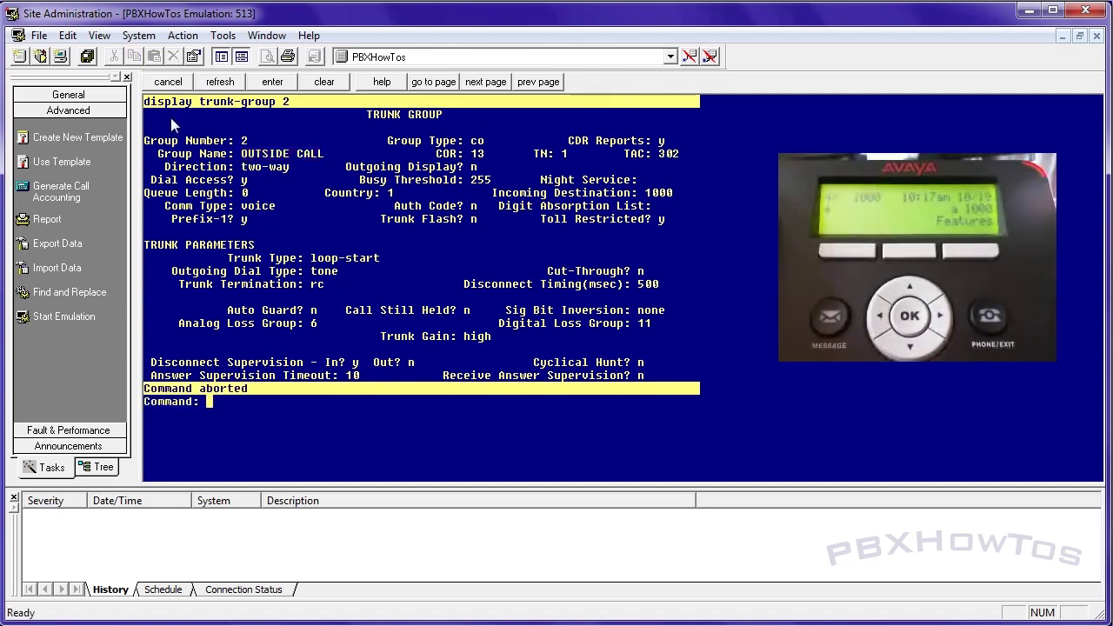
type("list t")
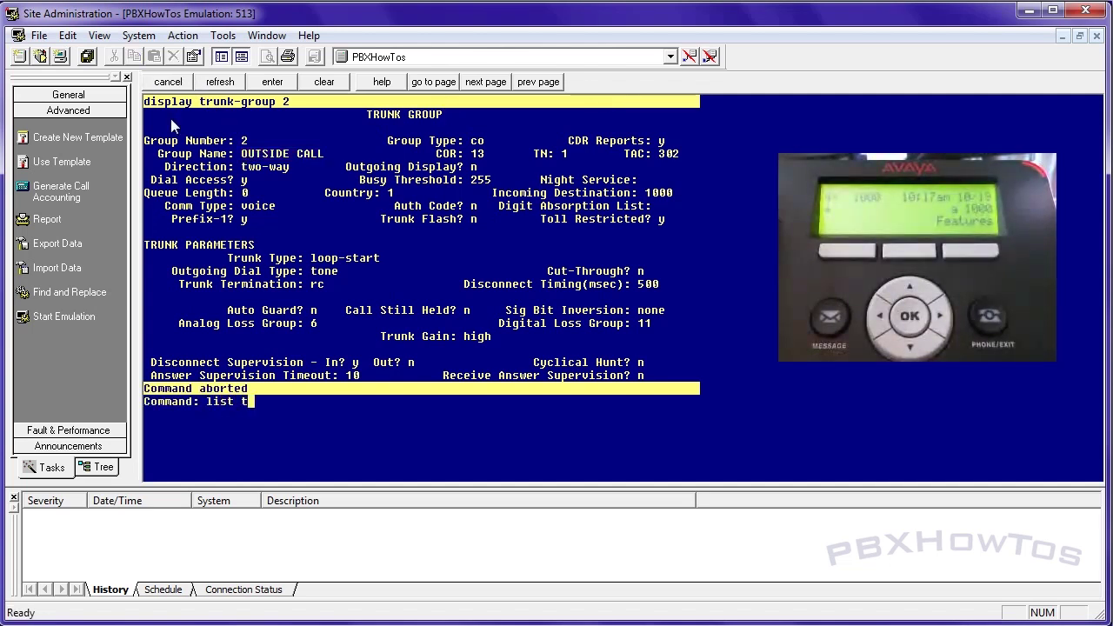
type("race tac 302")
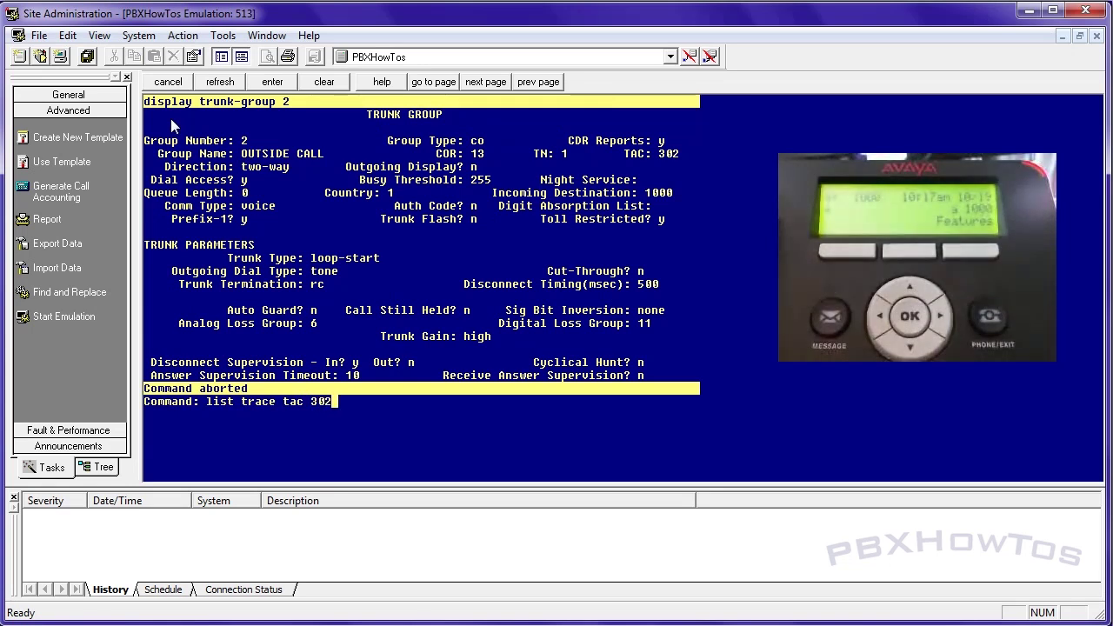
key("Return")
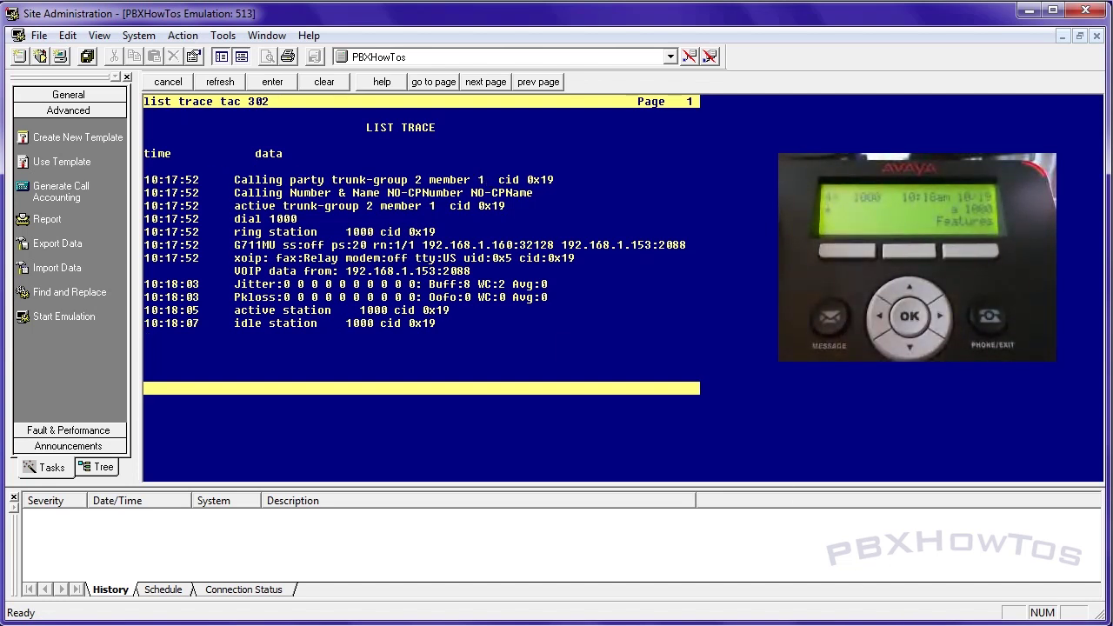
key("Escape")
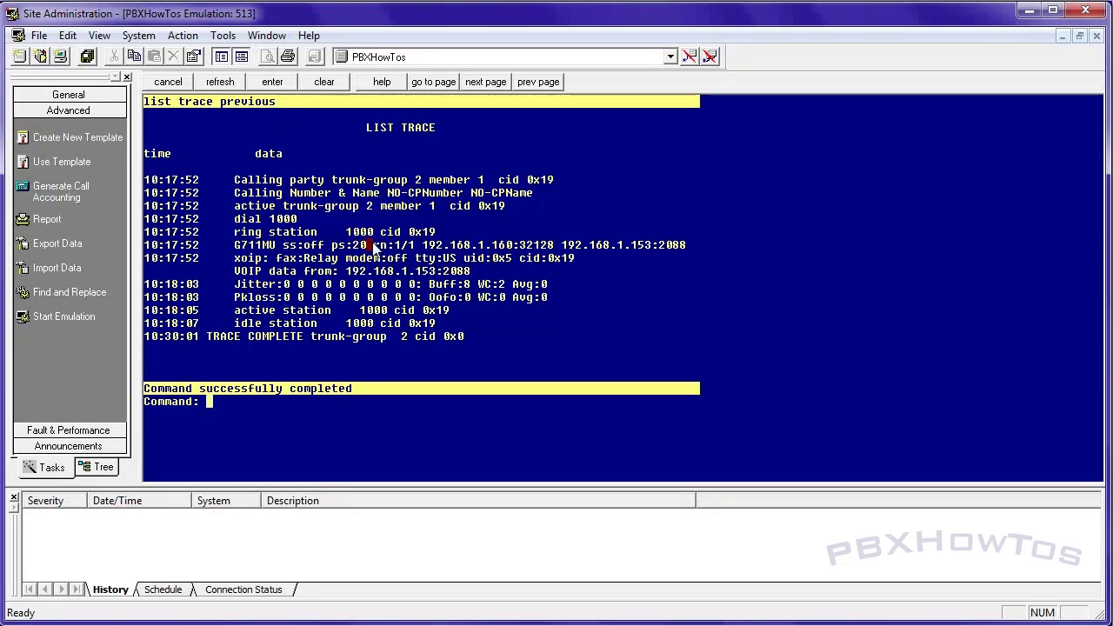
Set Receive Analog Incoming Call ID to Bellcore on trunk group 2's page 2 and submit.
type("ch tru 1")
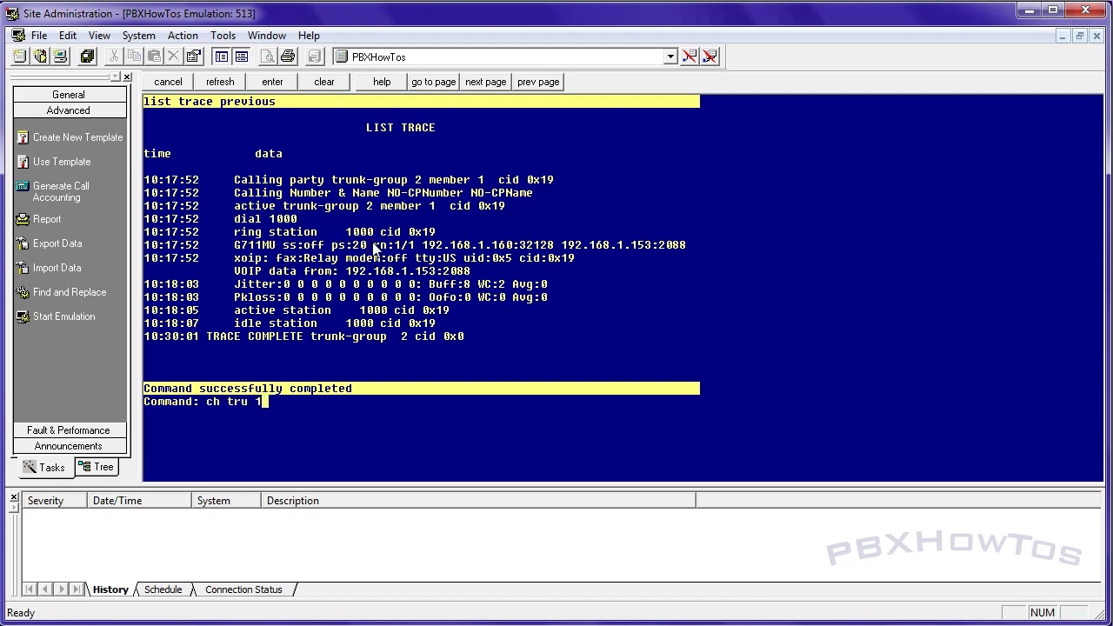
key("Return")
key("F7")
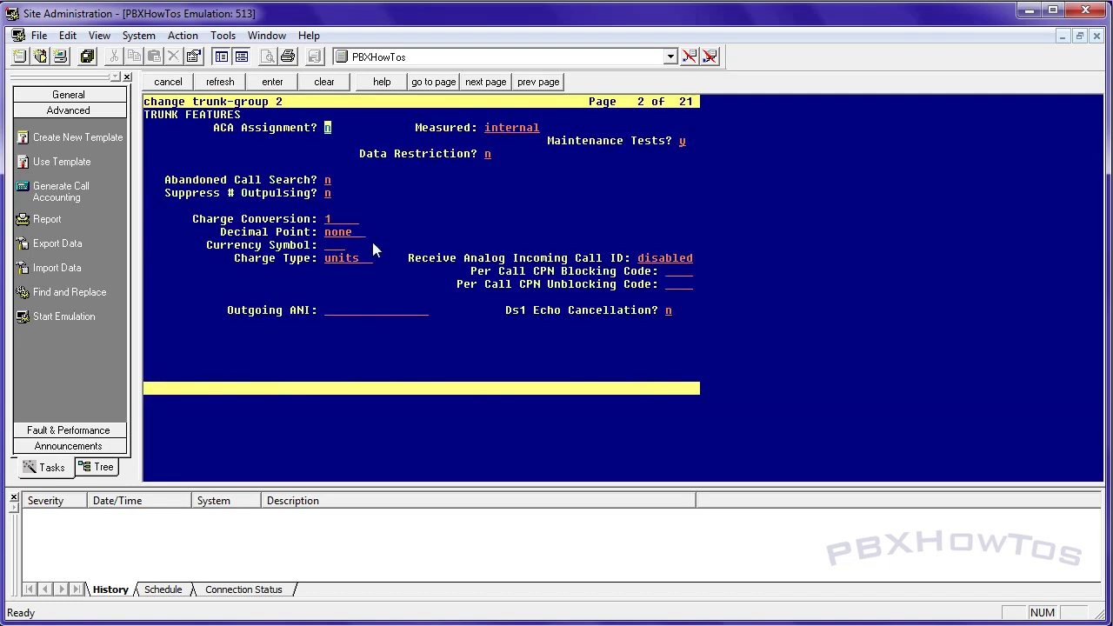
key("Tab")
key("Tab")
key("Tab")
key("Tab")
key("Tab")
key("Tab")
key("Tab")
key("F5")
type("b")
key("Tab")
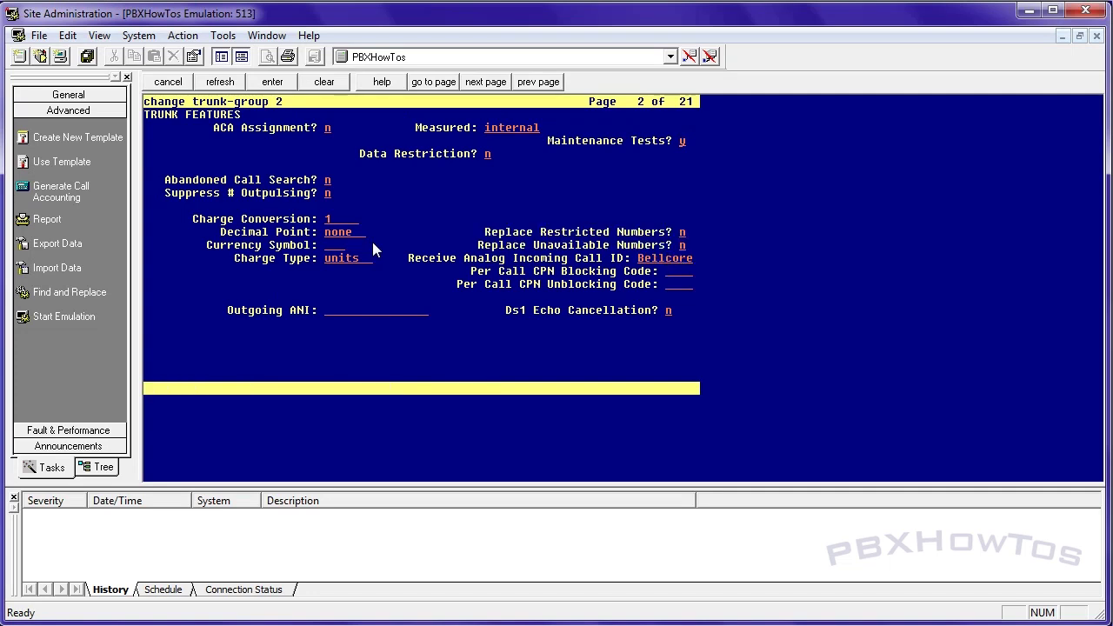
key("shift+Tab")
key("shift+Tab")
key("shift+Tab")
key("shift+Tab")
key("Return")
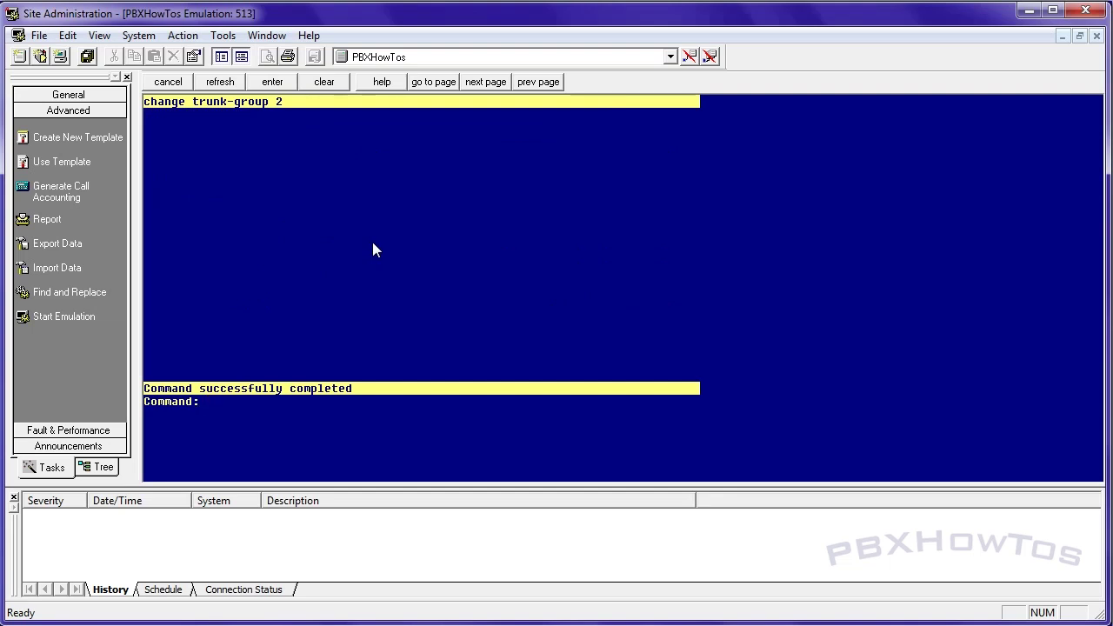
Start a list trace on station 1000 to capture the next test call.
type("list trace sta 1000")
key("Return")
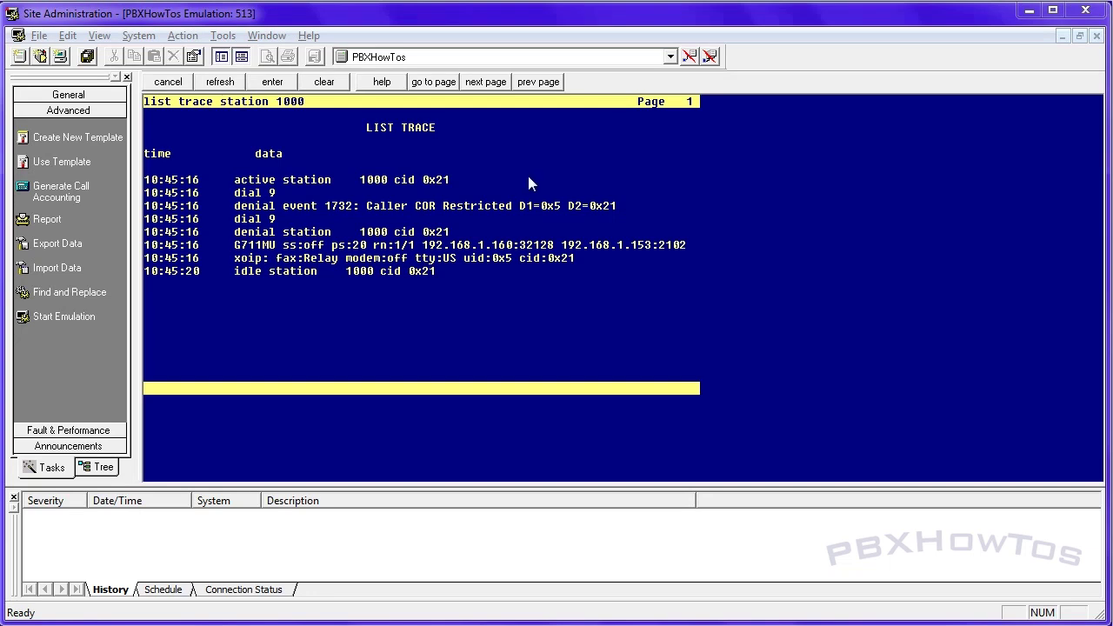
Highlight the Caller COR Restricted denial and stop the station 1000 trace.
left_click_drag(517, 209, 392, 211)
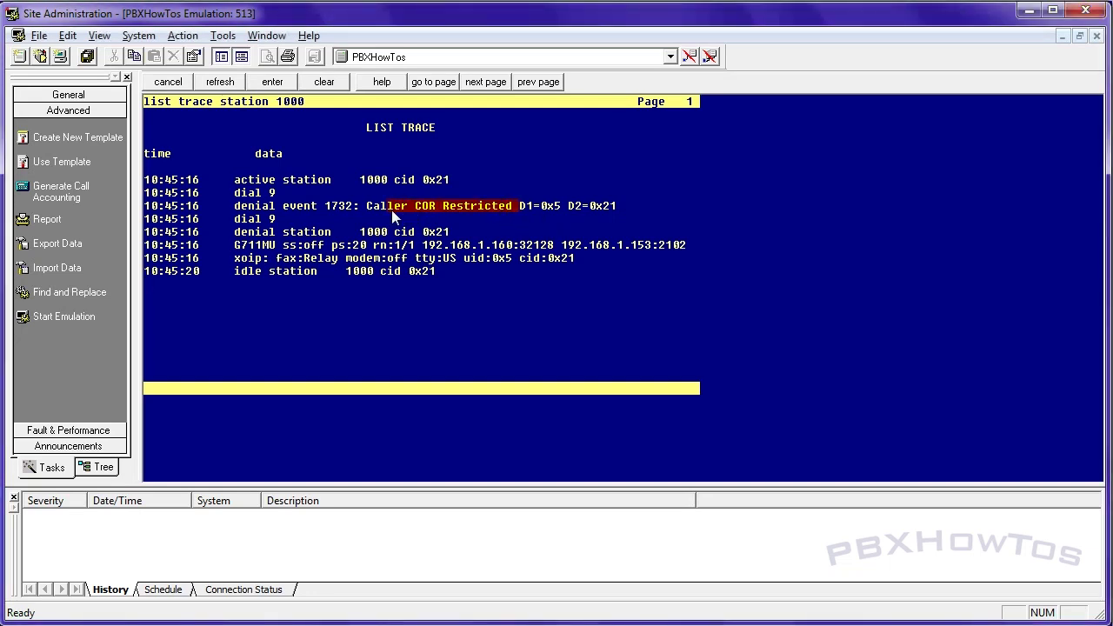
left_click(177, 82)
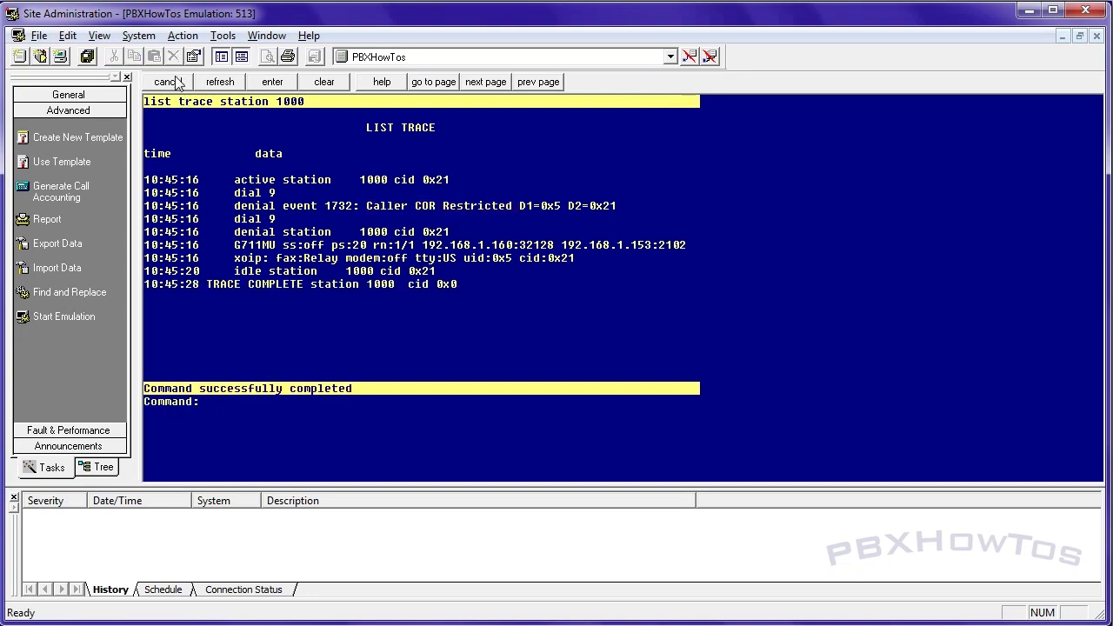
Change station 1000's COR to 13, submit it, and start a new station 1000 trace.
type("ch sta 1000")
key("Return")
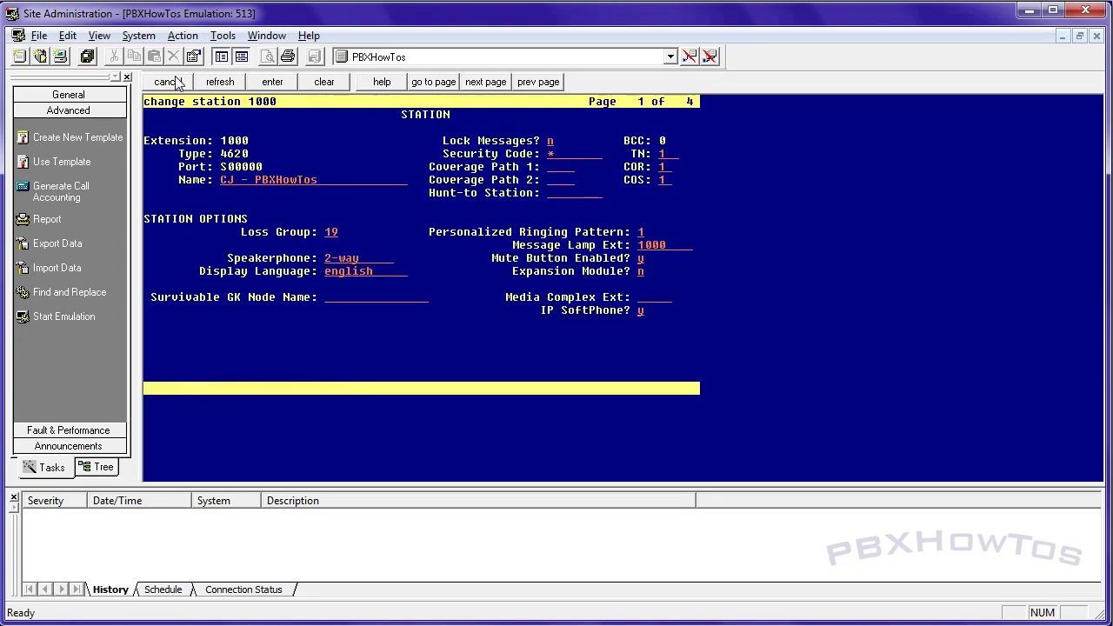
key("Tab")
key("Tab")
key("Tab")
key("Tab")
key("Tab")
key("Tab")
key("Tab")
type("13")
key("Tab")
key("Return")
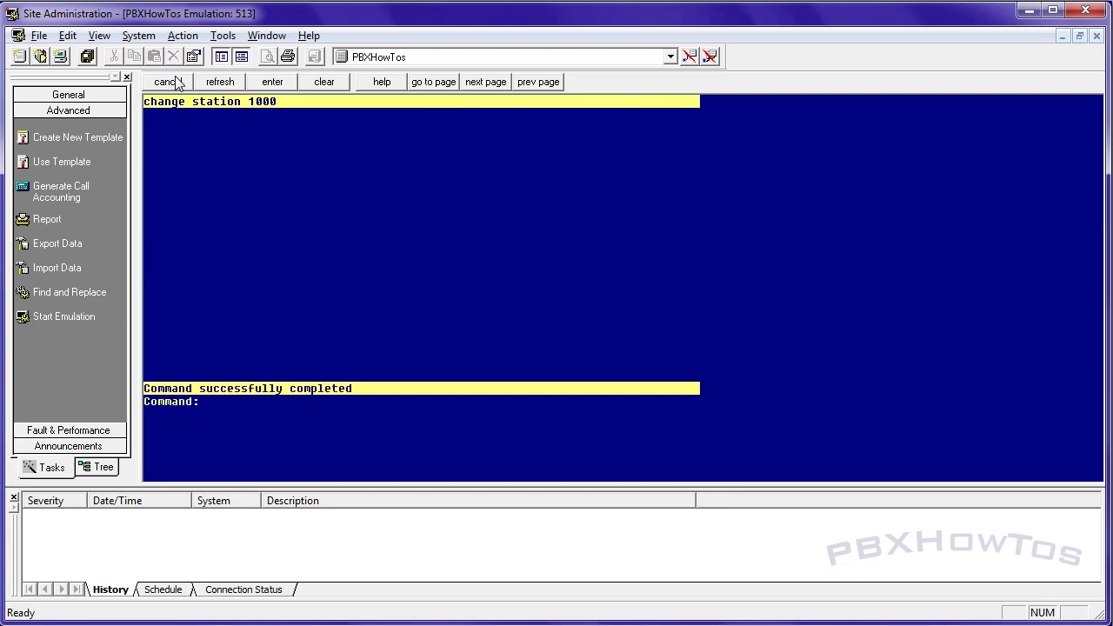
type("list trace st")
type("ation 1000")
key("Return")
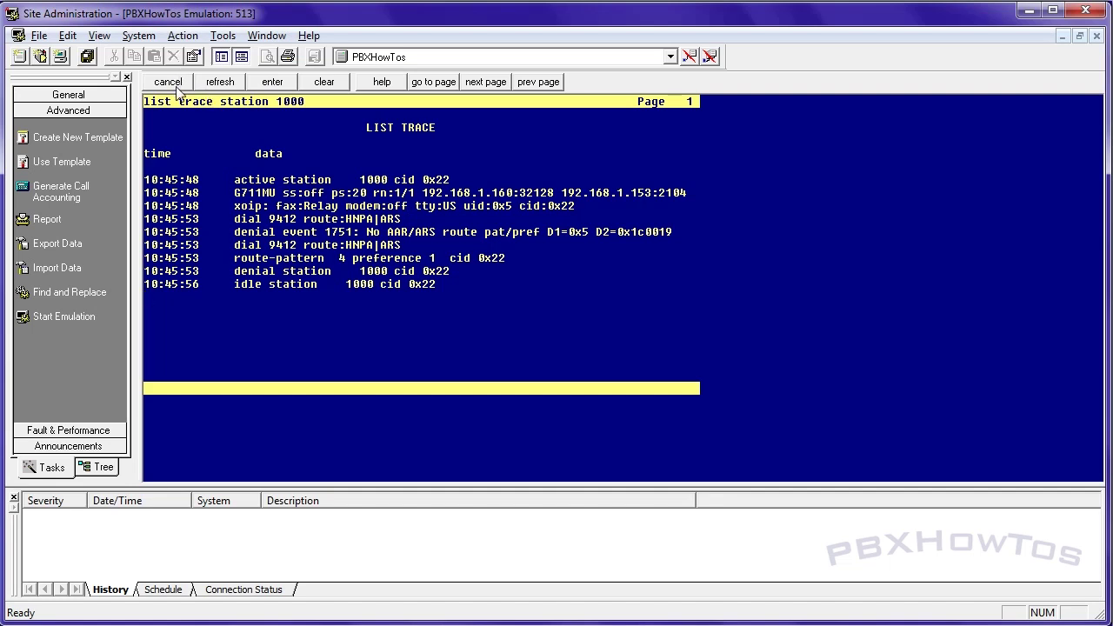
Capture the 9412 call denied for No AAR/ARS route, stop the trace, and type 'ch ars ana 4'.
left_click(179, 83)
left_click_drag(366, 233, 500, 235)
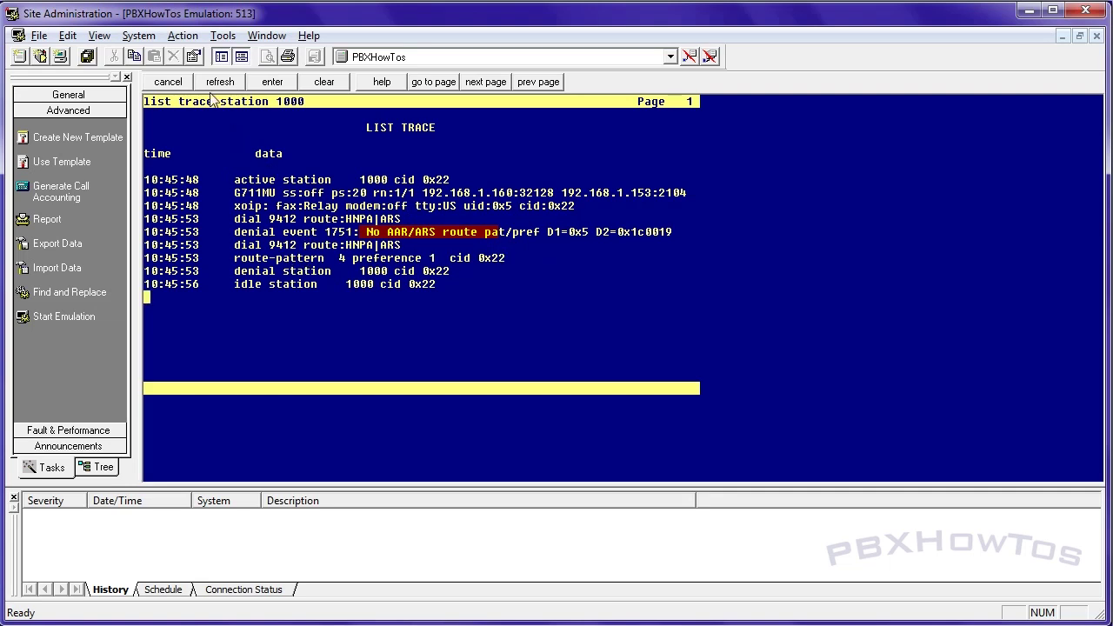
key("Escape")
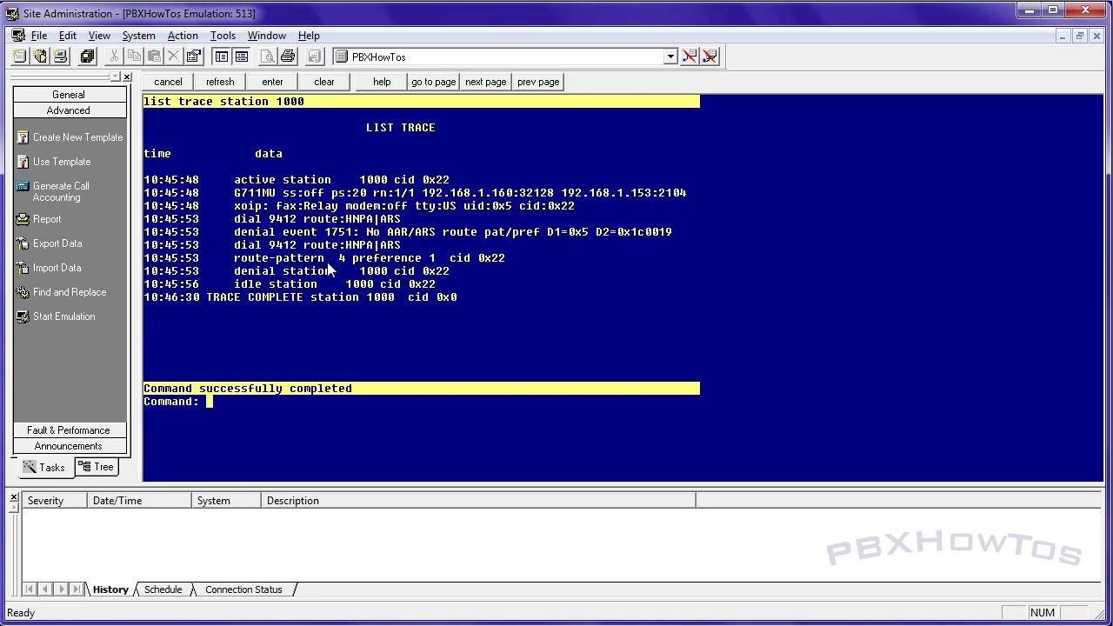
type("ch ars ana 4")
Display the feature access codes to confirm ARS access code 9.
key("Escape")
type("disp fea")
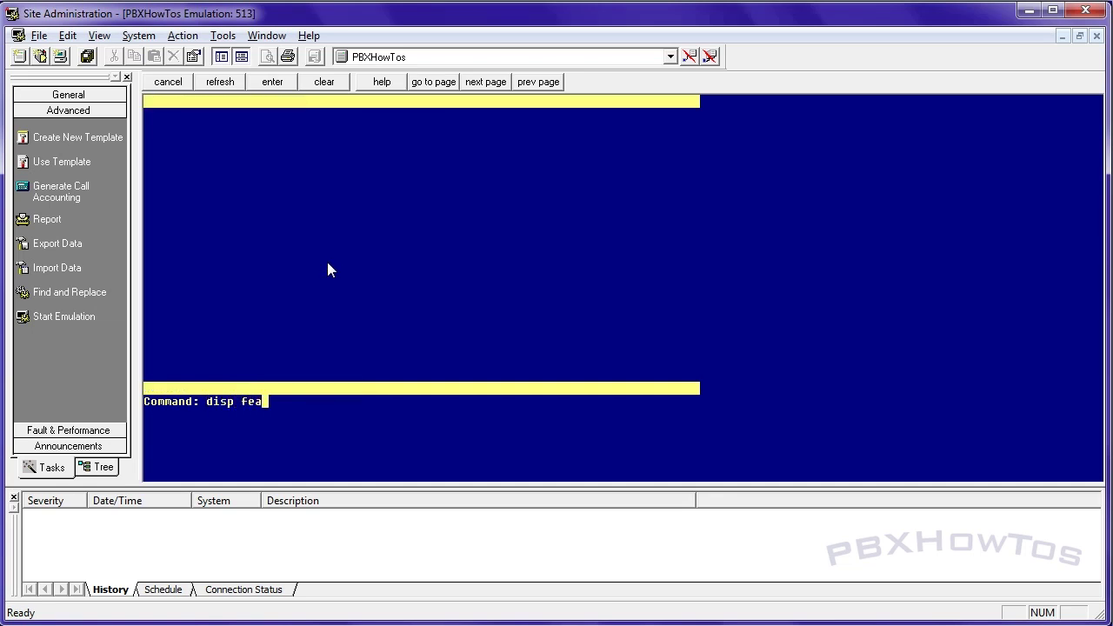
key("Return")
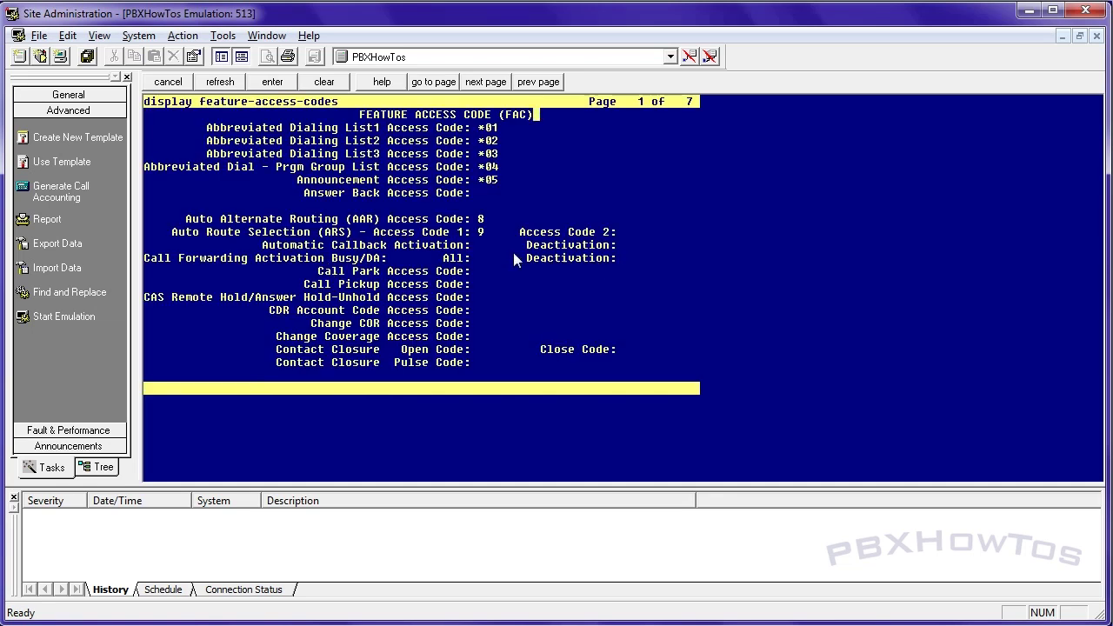
left_click_drag(495, 232, 472, 233)
key("Escape")
Display ARS analysis 4 to confirm 412 routes to pattern 4.
type("disp ars ana 4")
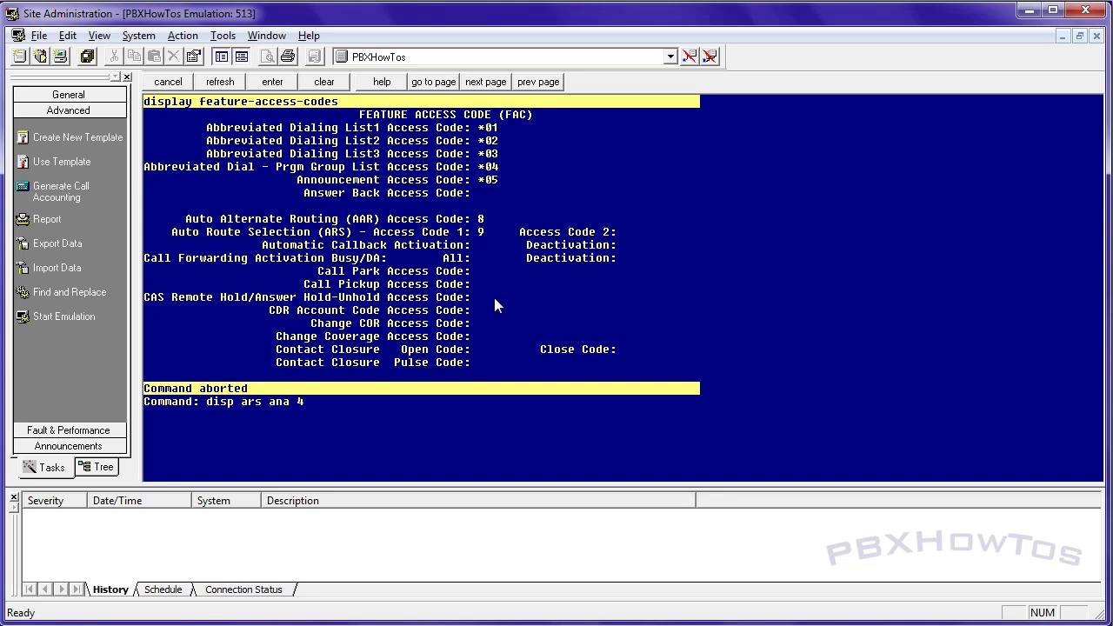
key("Return")
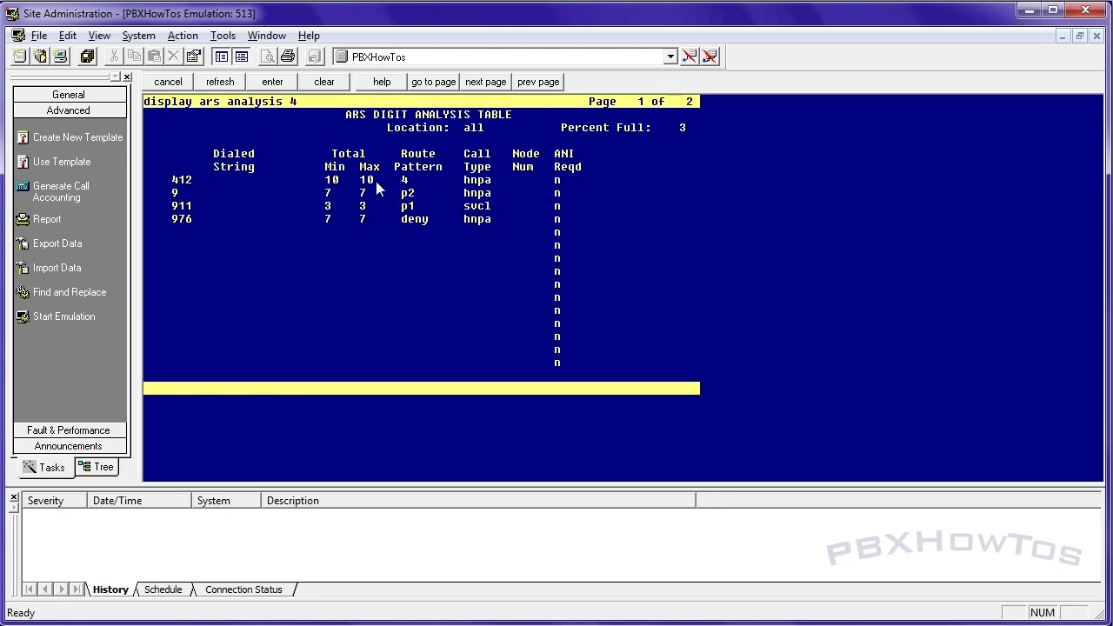
key("F1")
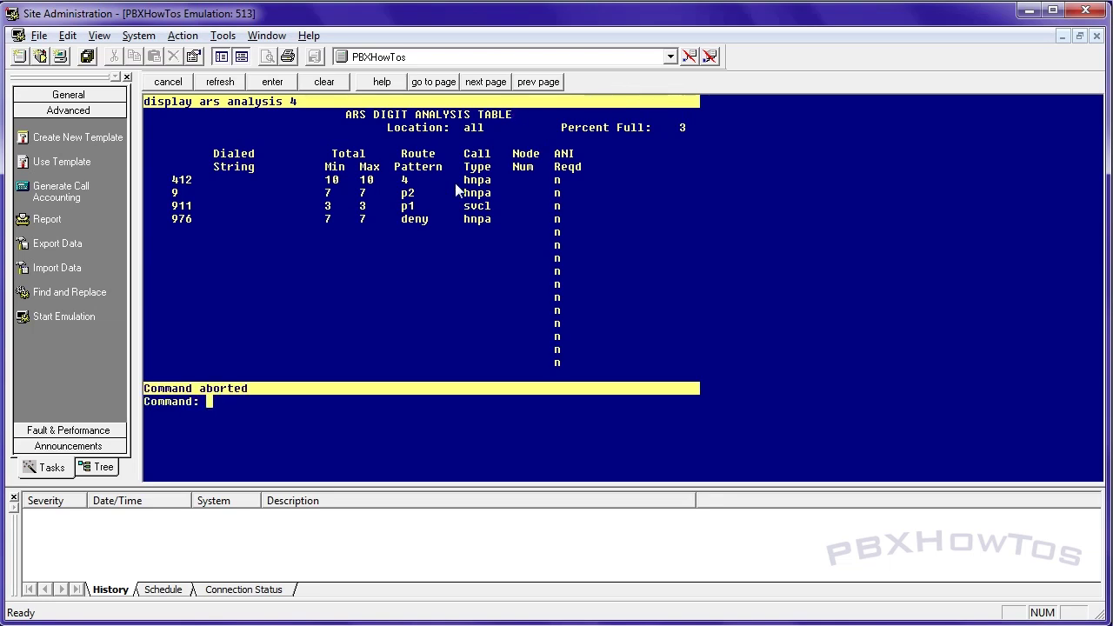
Name route pattern 4 'Local CO', set row 1 to trunk group 2, FRL 0, NPA 412, and save.
type("ch rout 4")
key("Return")
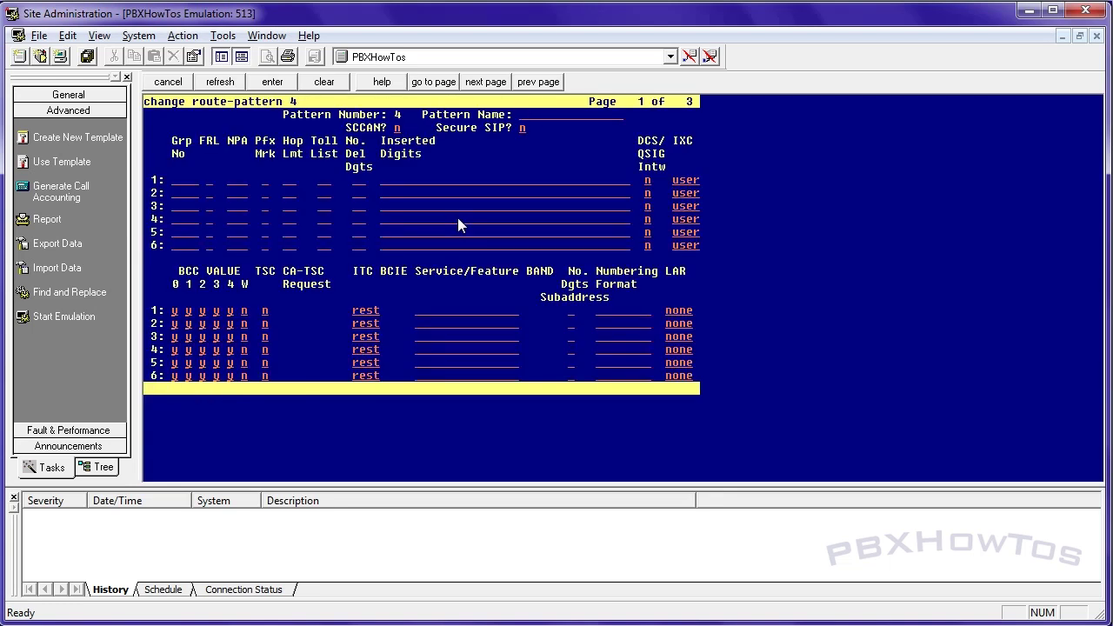
type("Local CO")
key("Tab")
key("Tab")
key("Tab")
type("2")
key("Tab")
type("0412")
key("F3")
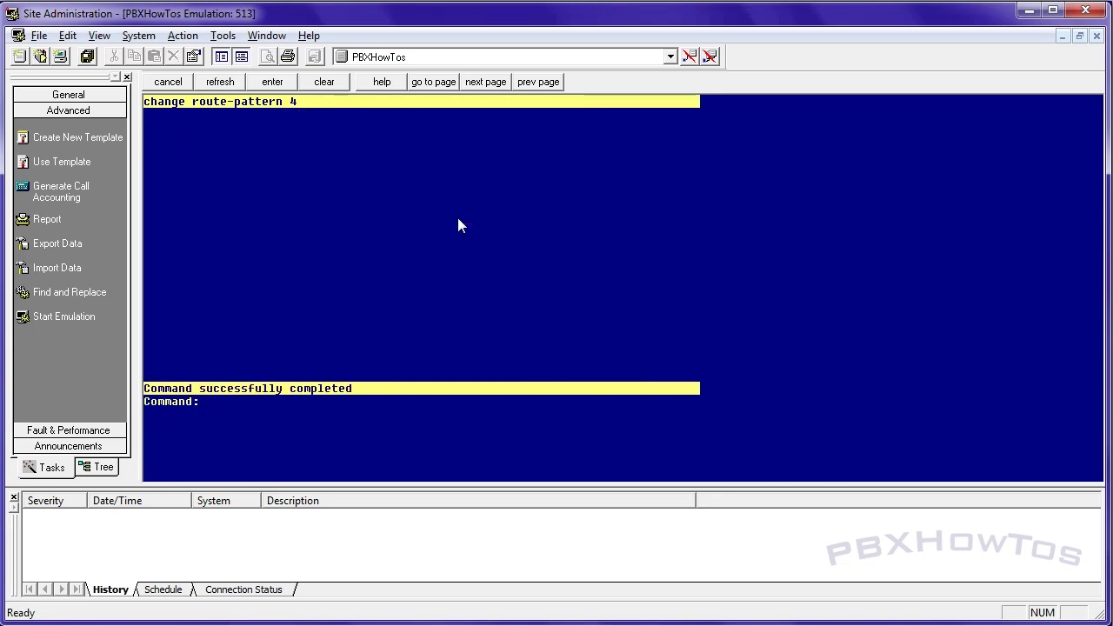
type("list trace")
type(" station 100")
type("00")
Rerun the station 1000 trace and page through the output until the 412 call completes.
key("Return")
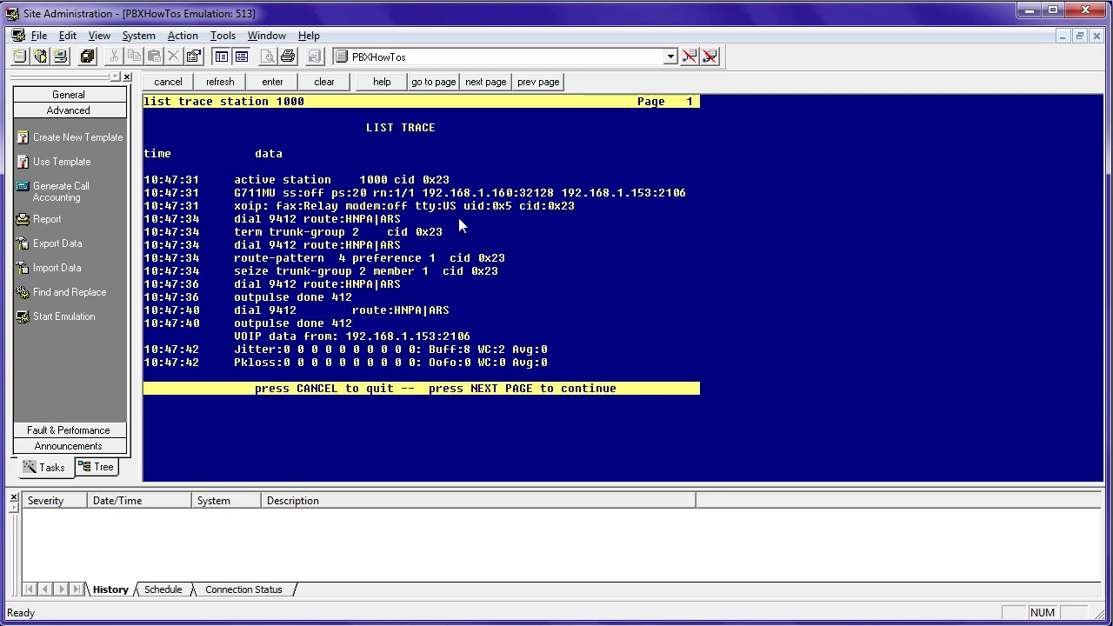
key("F7")
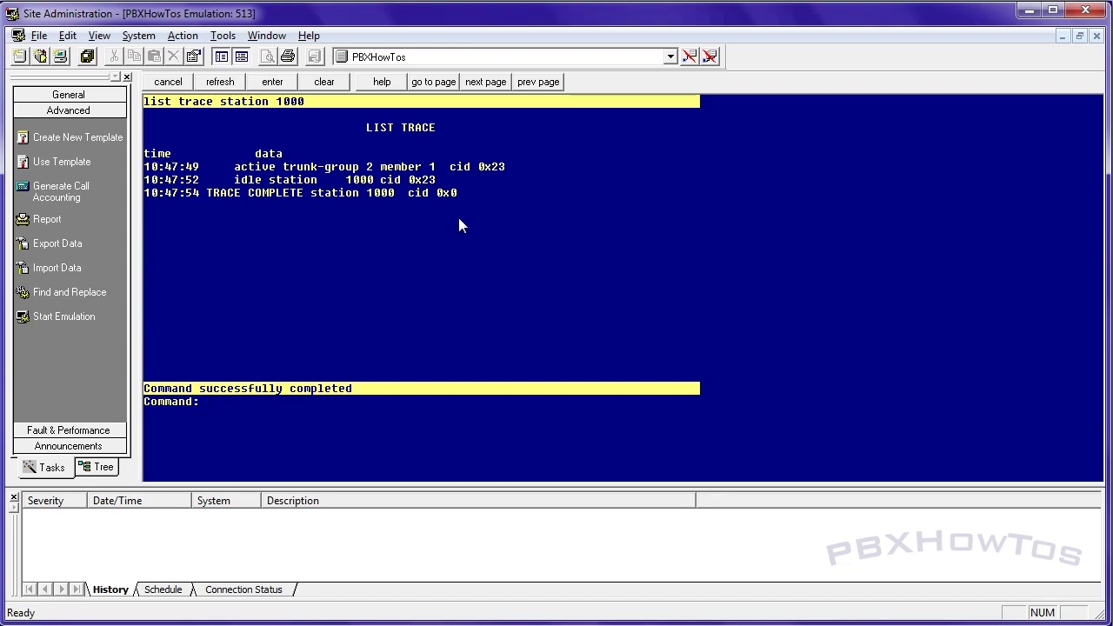
type("display ars analysis 412")
Review the ARS analysis entry for 412, then the route pattern 4 form.
key("Return")
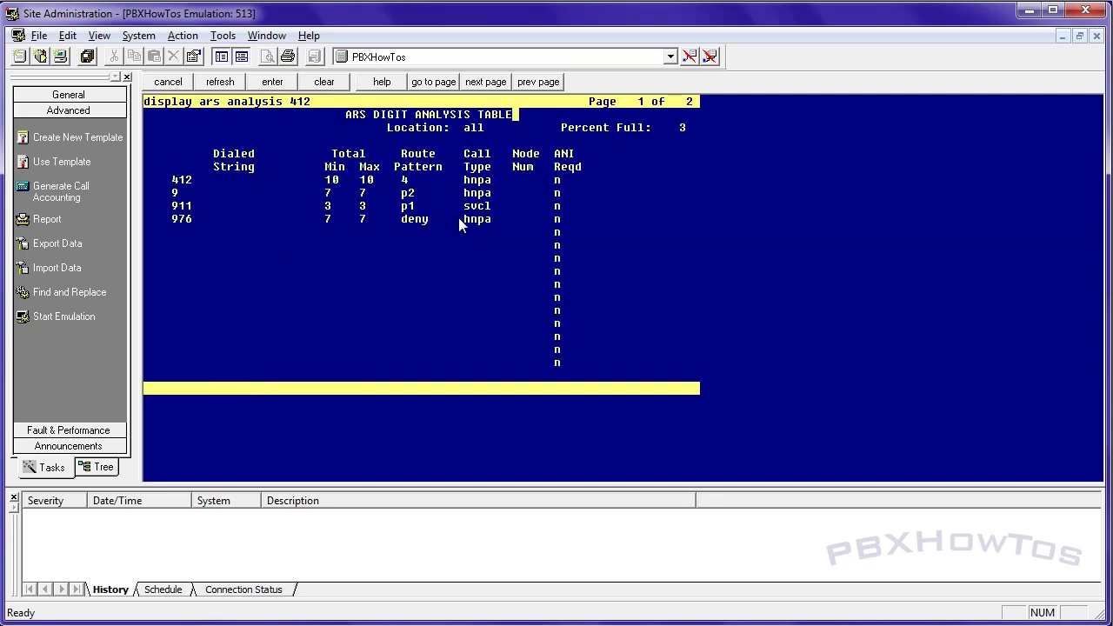
key("Escape")
type("disp ro")
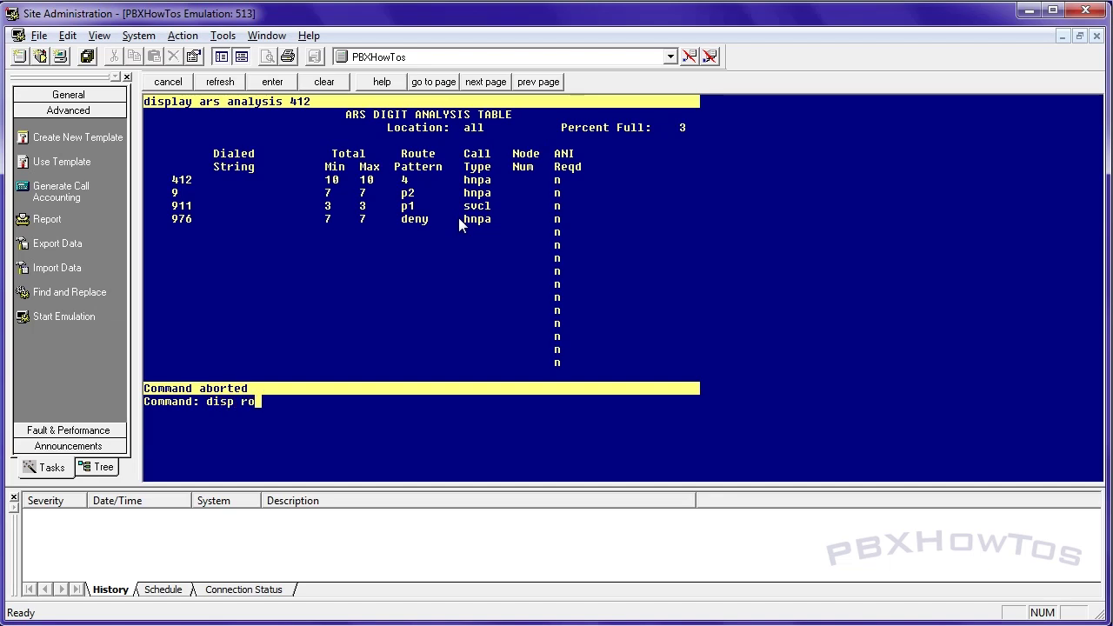
type("ut 4")
key("Return")
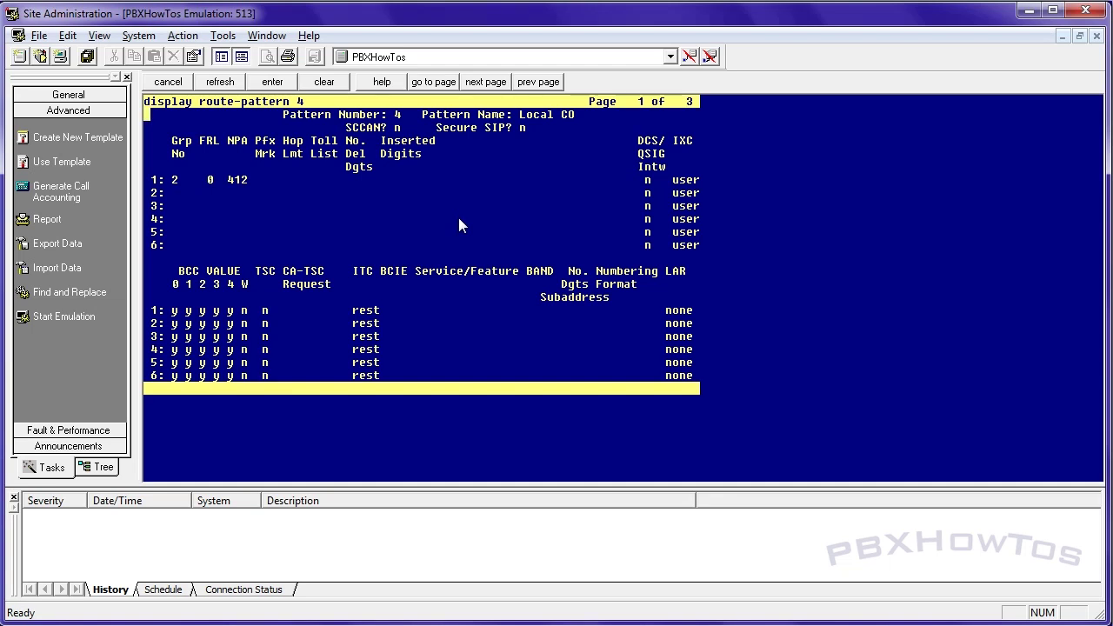
key("Escape")
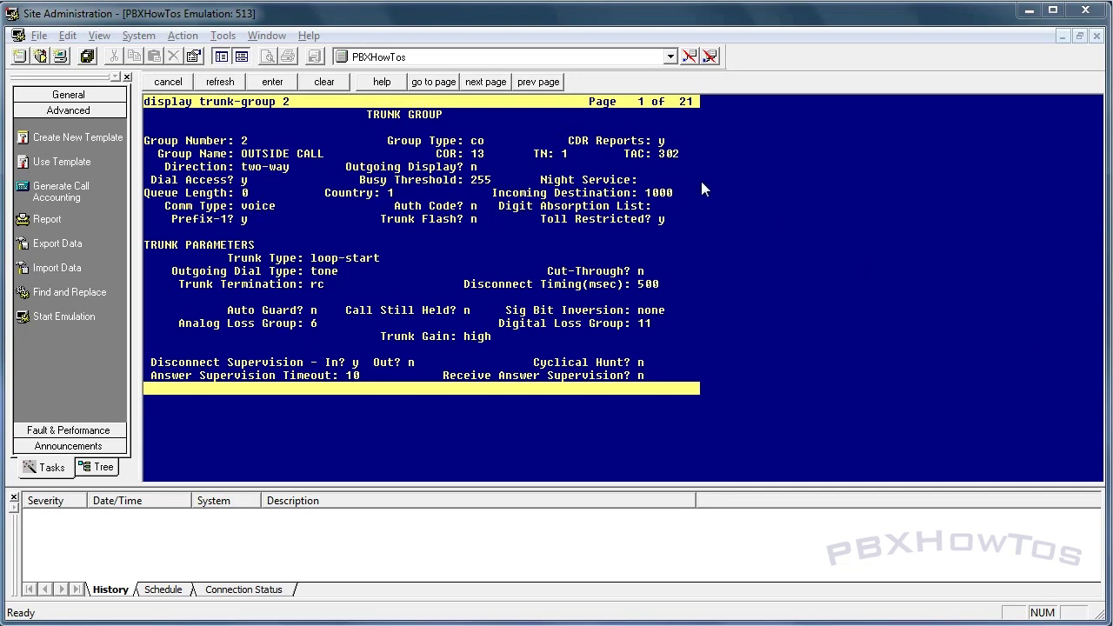
Page trunk group 2 forward to page 5, back to page 2, close it, and redisplay ARS analysis 412.
left_click(488, 87)
left_click(488, 87)
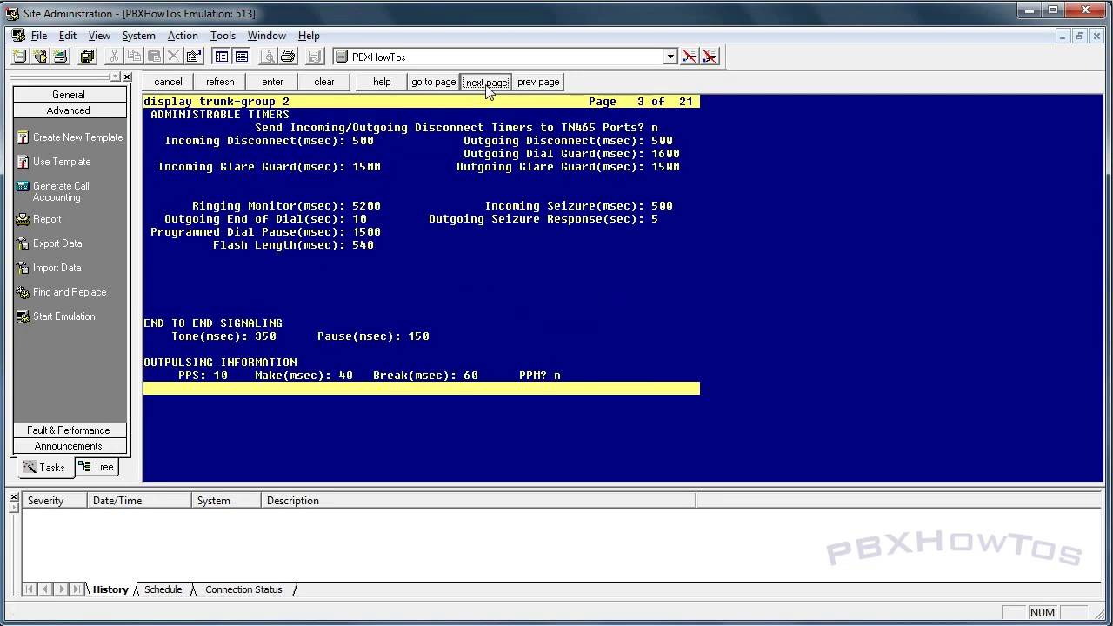
left_click(488, 87)
left_click(488, 87)
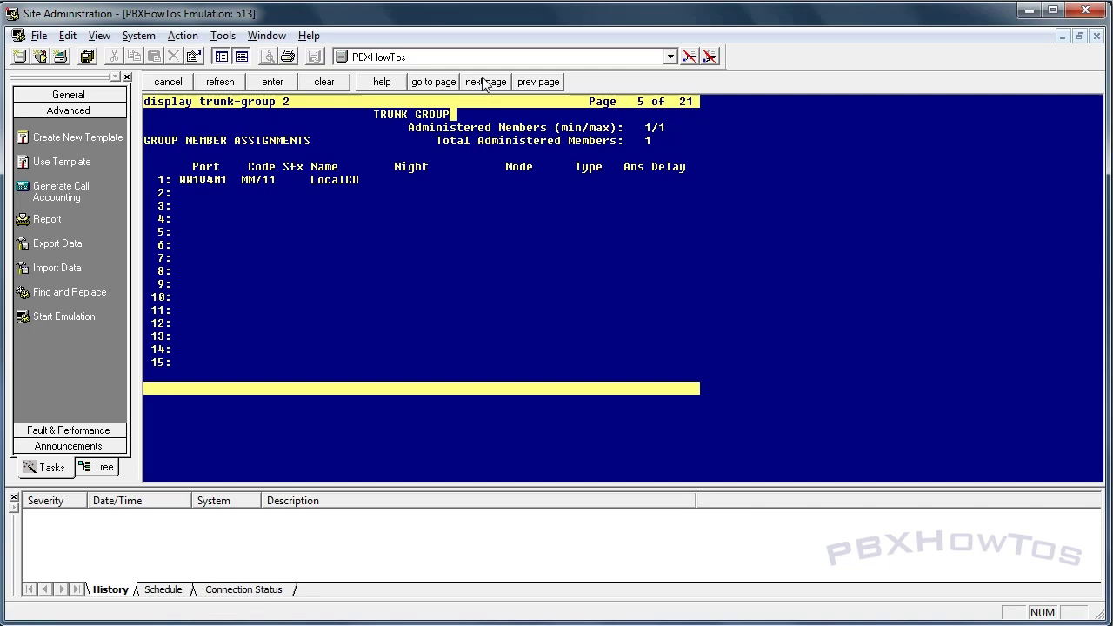
left_click(518, 91)
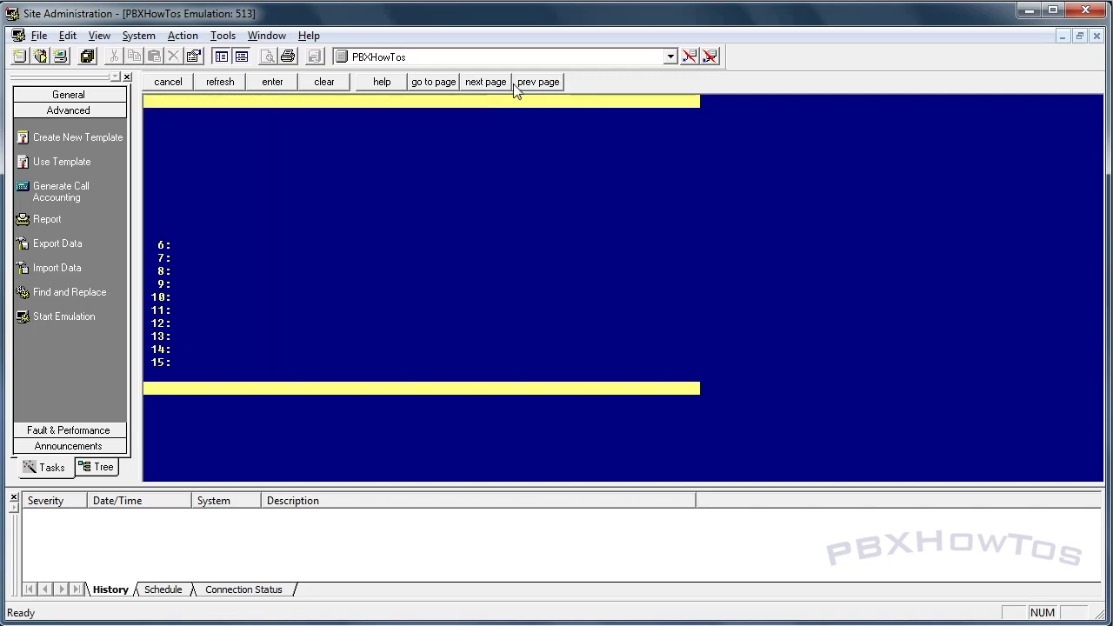
left_click(516, 87)
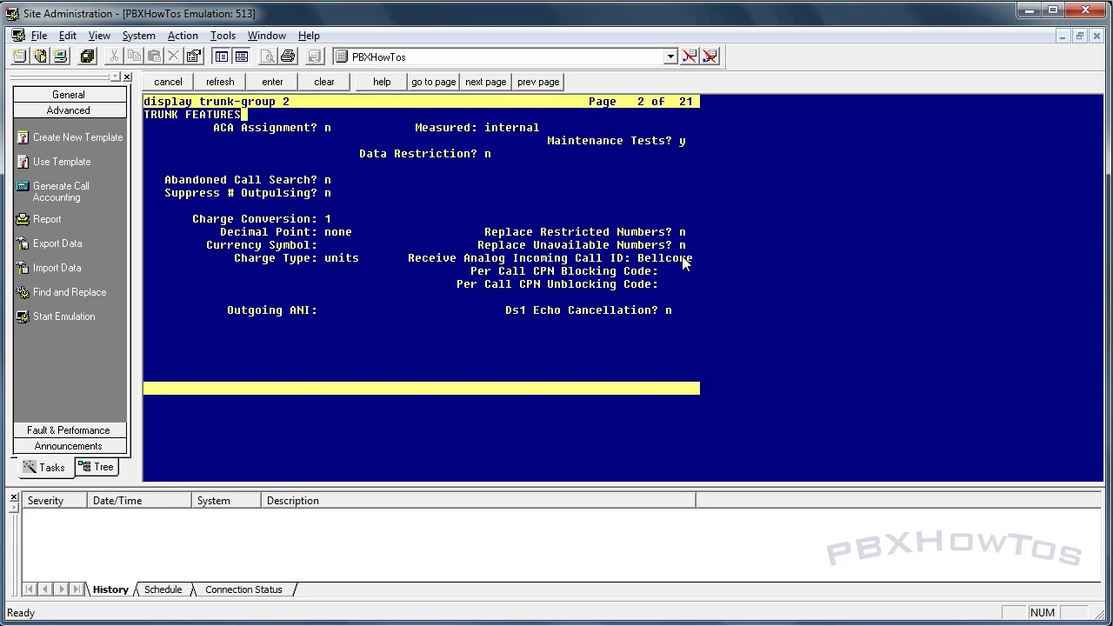
left_click(168, 84)
type("dis")
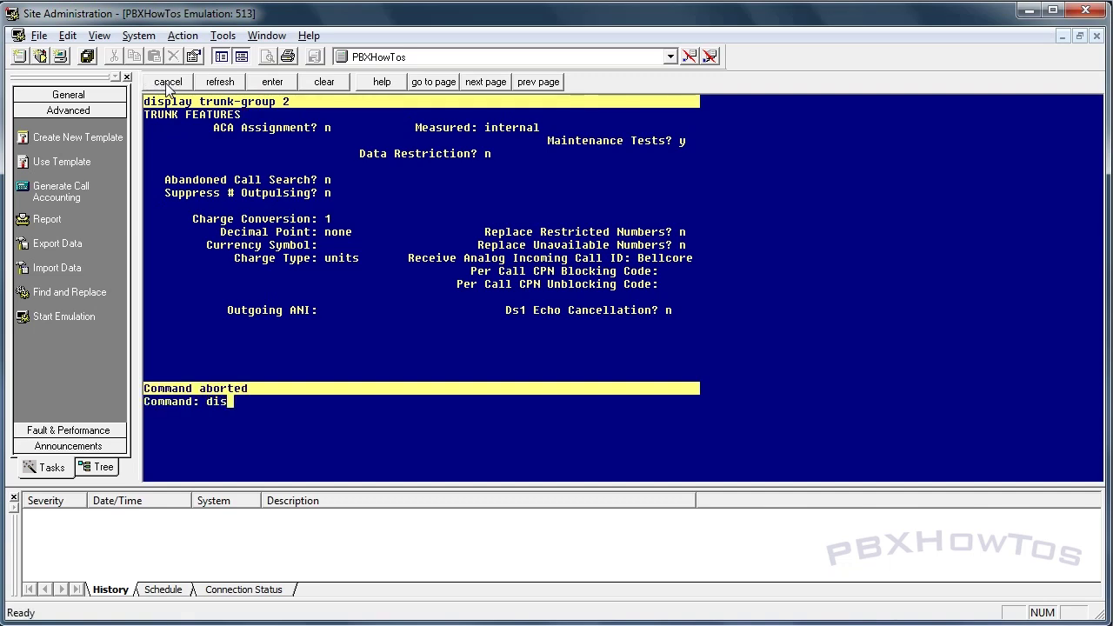
type("play ars analysis 412")
key("Return")
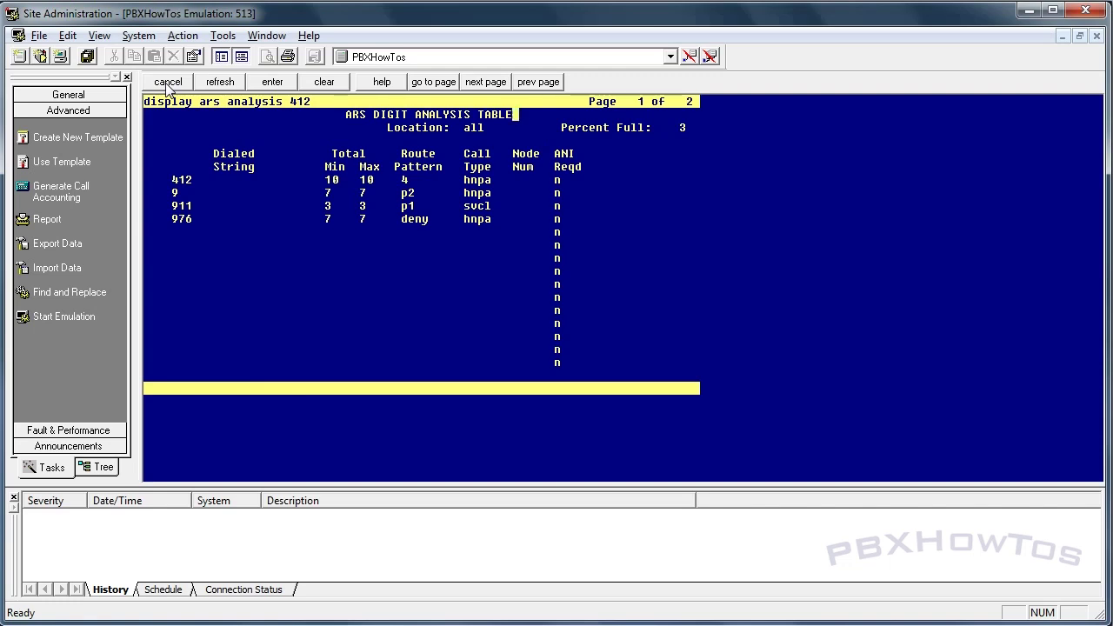
Close the 412 ARS analysis and display route pattern 4 with trunk group 2 in row 1.
left_click(167, 86)
type("display route-pattern 4")
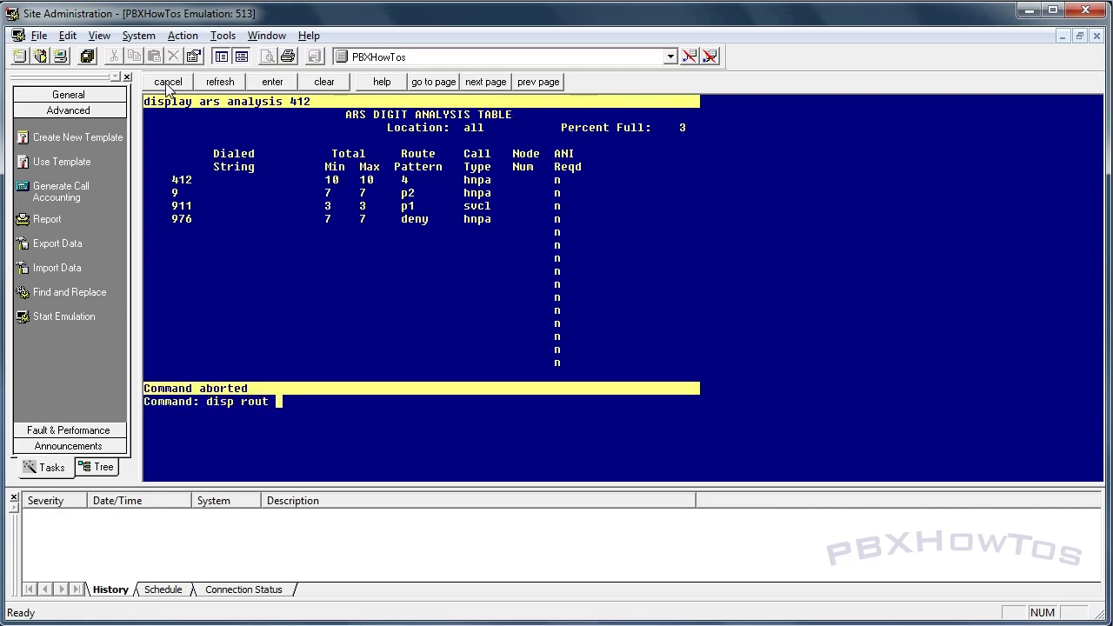
key("Return")
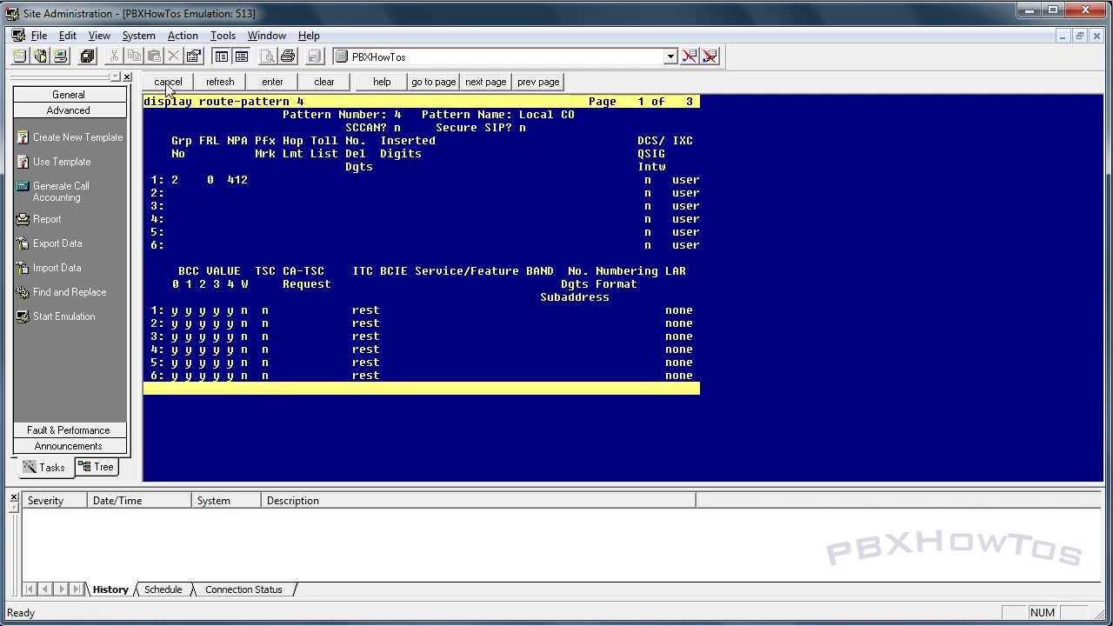